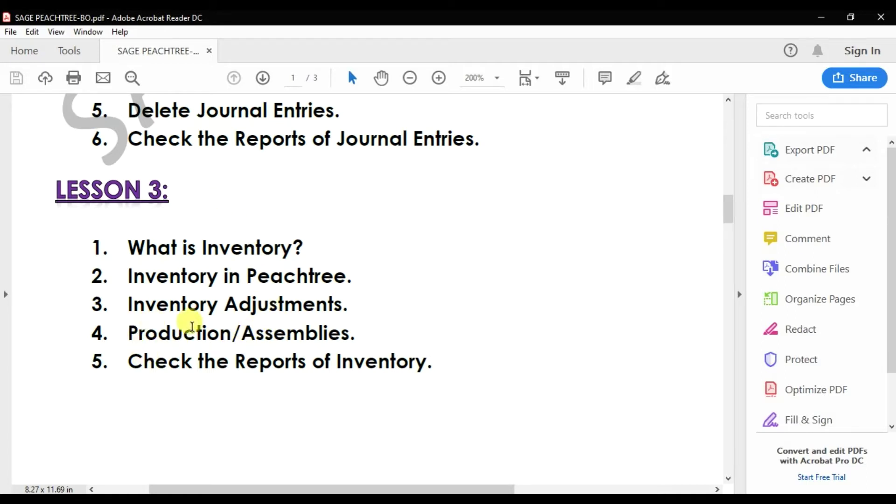
Switch from Acrobat Reader to the Inventory-Sage Peachtree Word document.
key("alt+Tab")
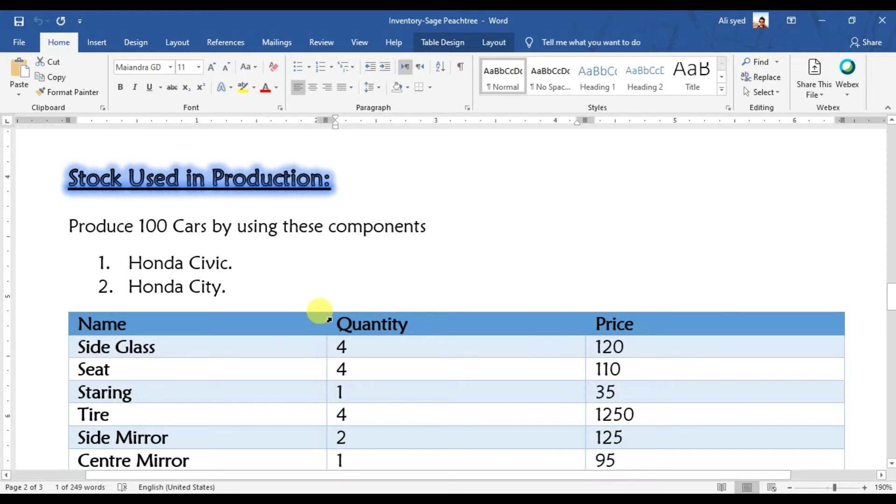
Review the component table, copy 'Honda Civic' from the cars list, and bring Sage 50 forward.
scroll(320, 311, "down", 3)
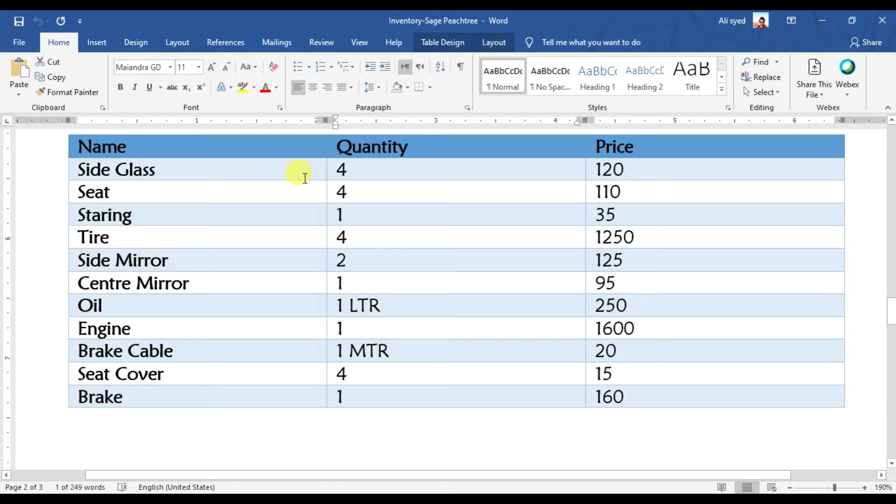
scroll(297, 177, "up", 1)
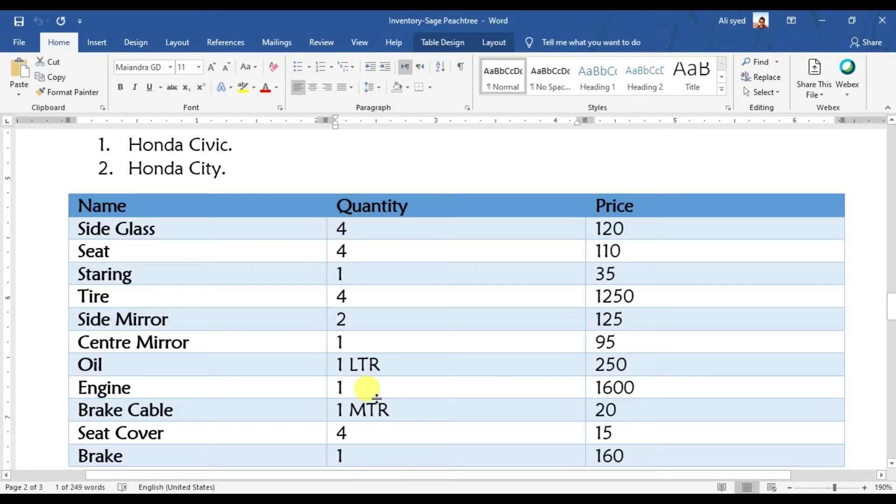
scroll(210, 196, "up", 5)
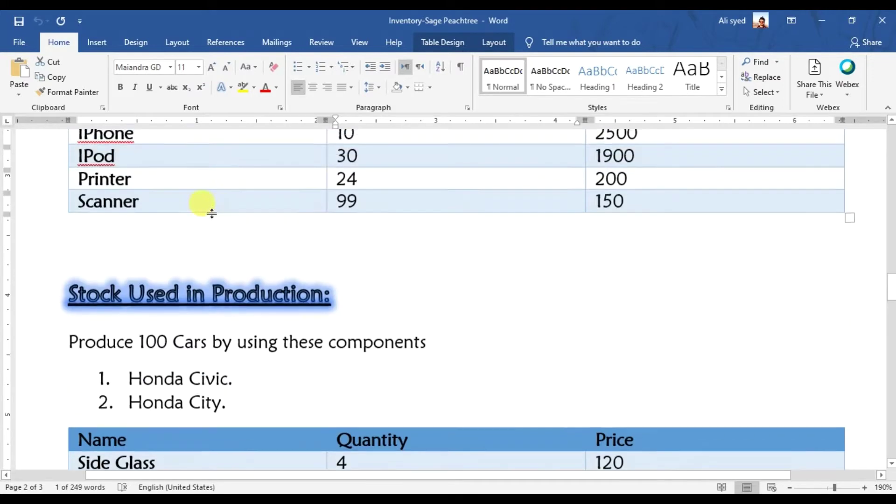
left_click_drag(127, 383, 232, 380)
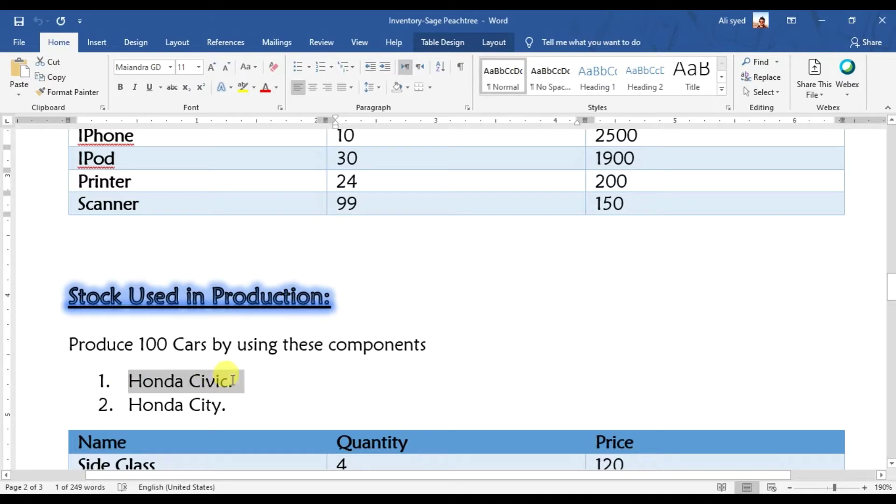
left_click(239, 383)
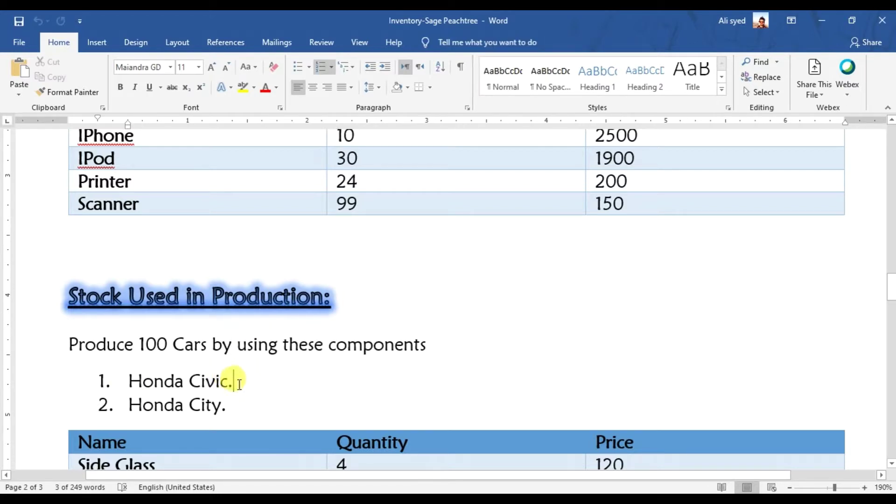
left_click_drag(229, 382, 158, 383)
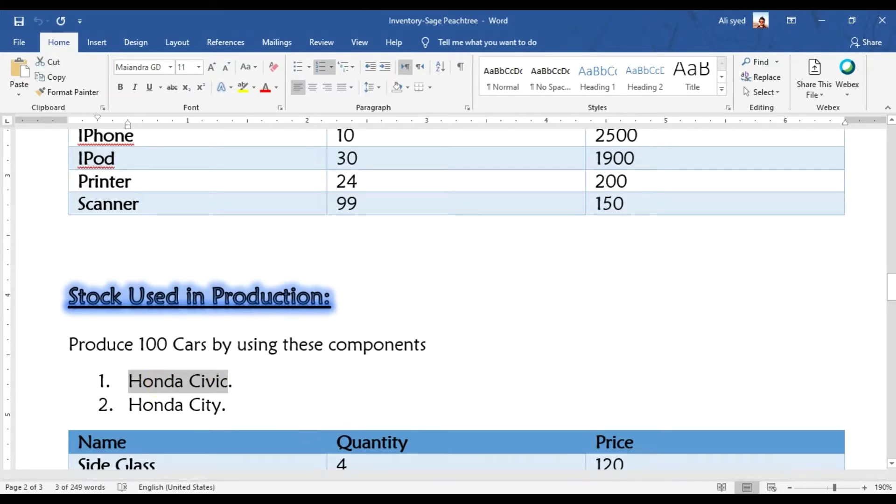
left_click(595, 498)
left_click(512, 442)
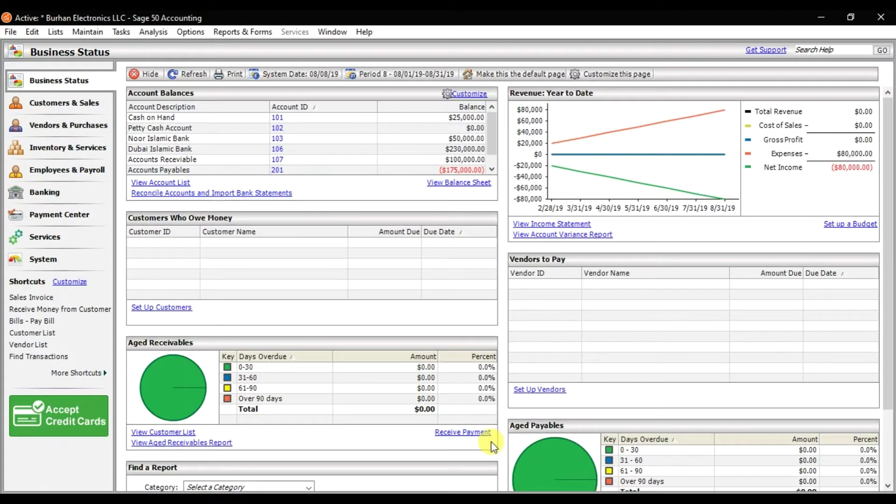
Open Maintain Inventory Items and maximize the window.
left_click(87, 31)
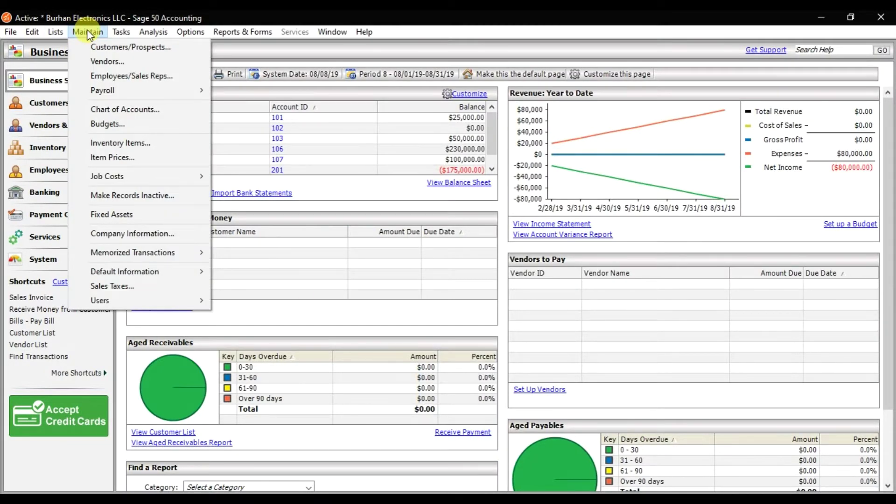
left_click(139, 145)
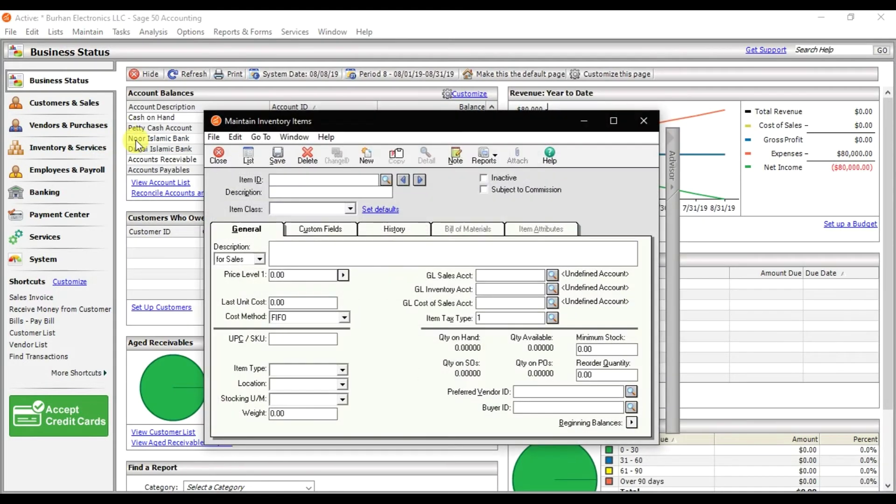
left_click(613, 120)
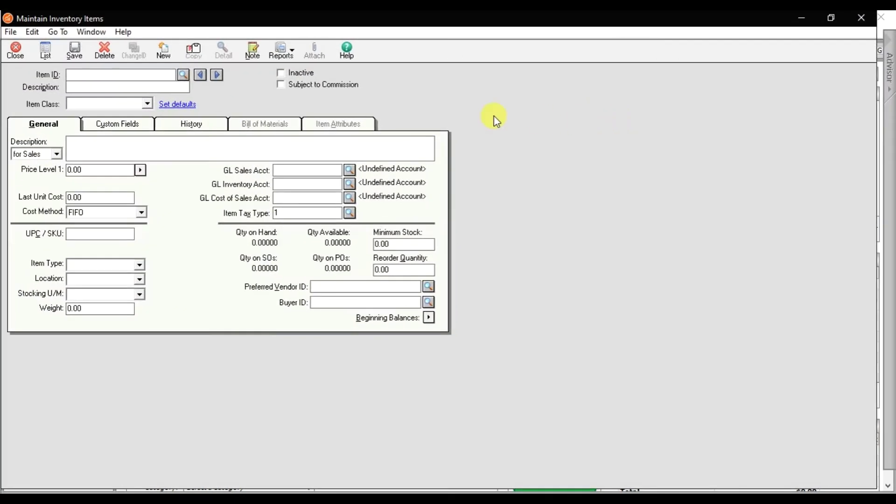
Check the existing item IDs and start a new item with ID 9000.
left_click(183, 74)
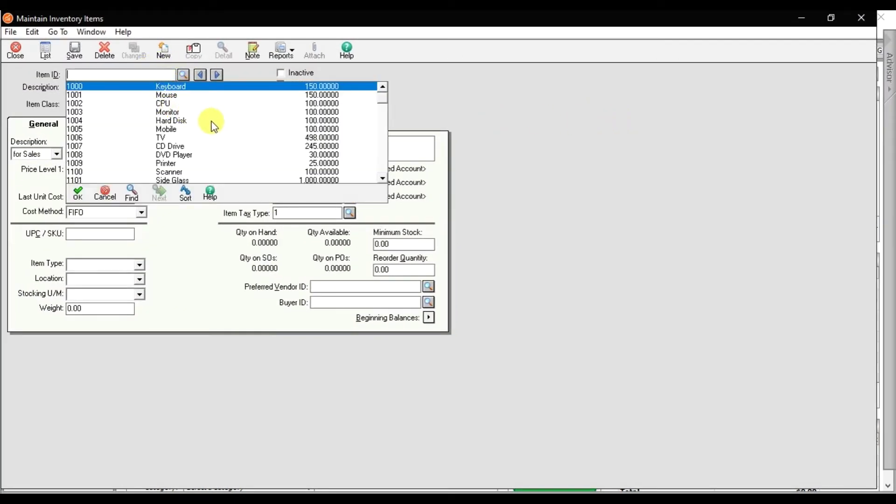
left_click(381, 179)
left_click(382, 179)
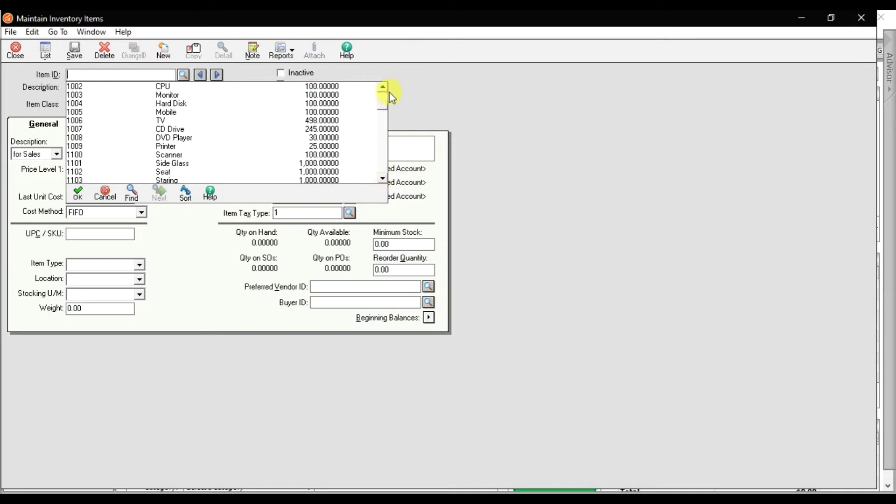
left_click_drag(382, 111, 380, 169)
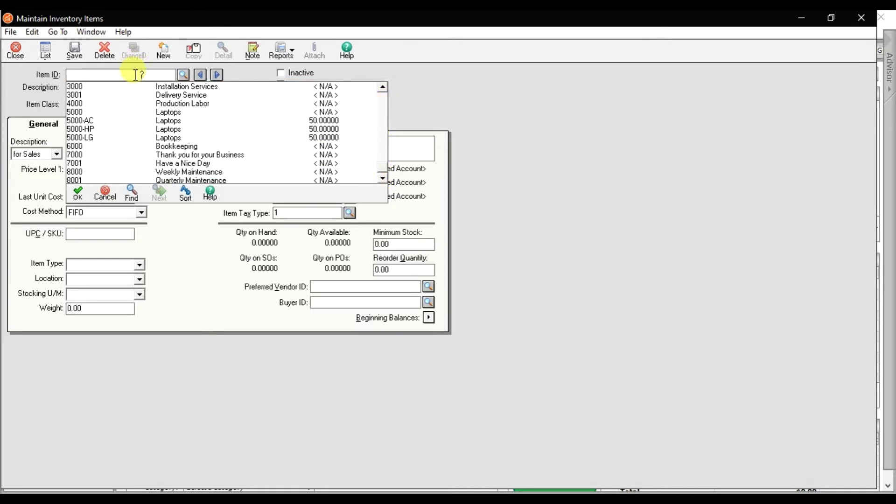
type("9000")
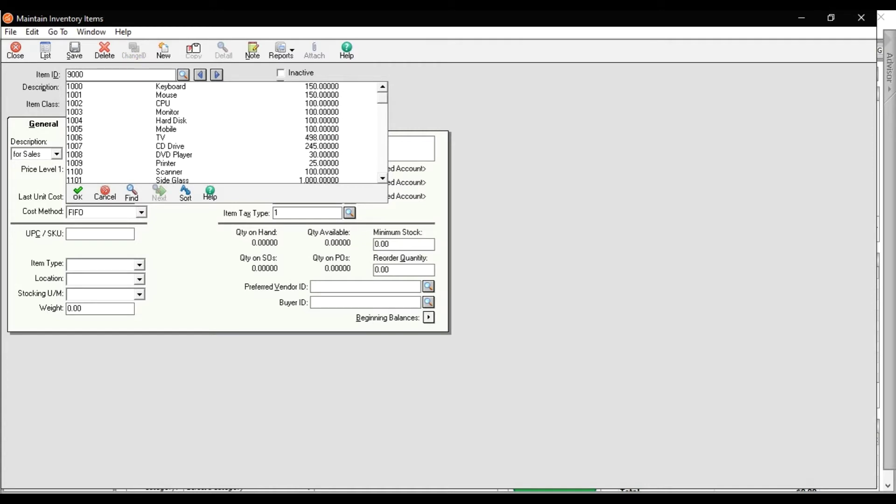
key("Tab")
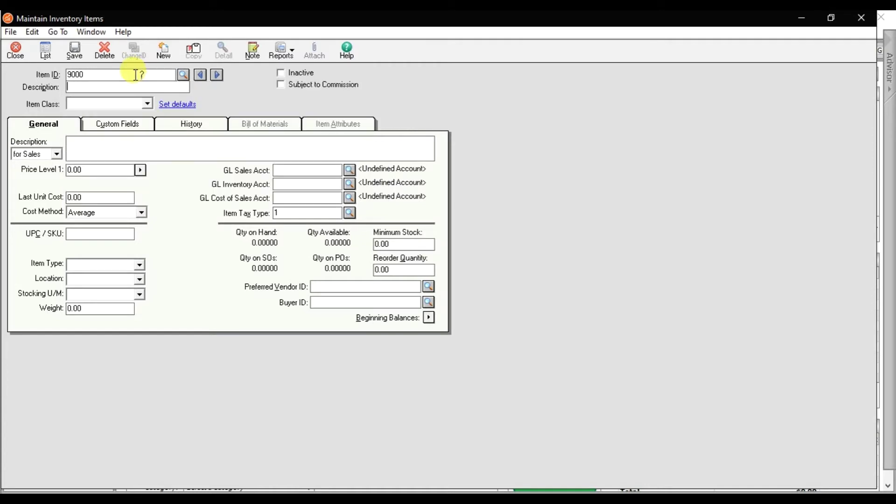
Paste 'Honda Civic' as the description, remove the leftover list number, and set class to Assembly.
type("1.\tHonda Civic")
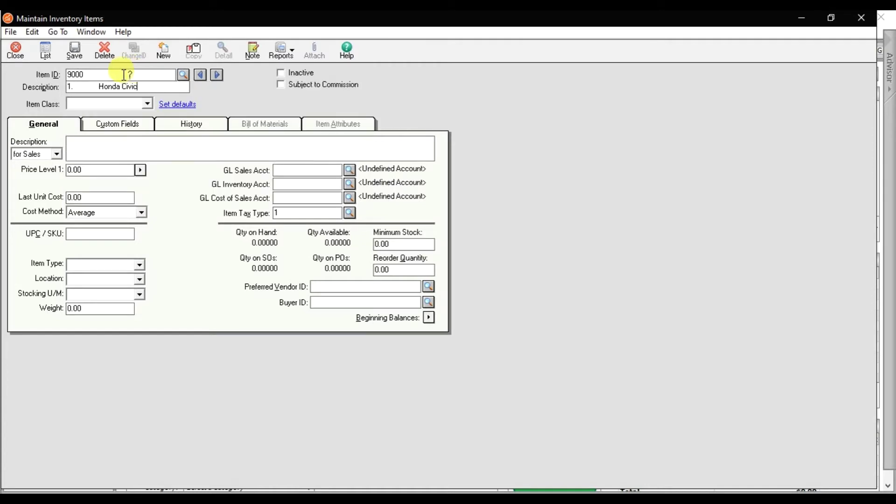
left_click(99, 86)
key("BackSpace")
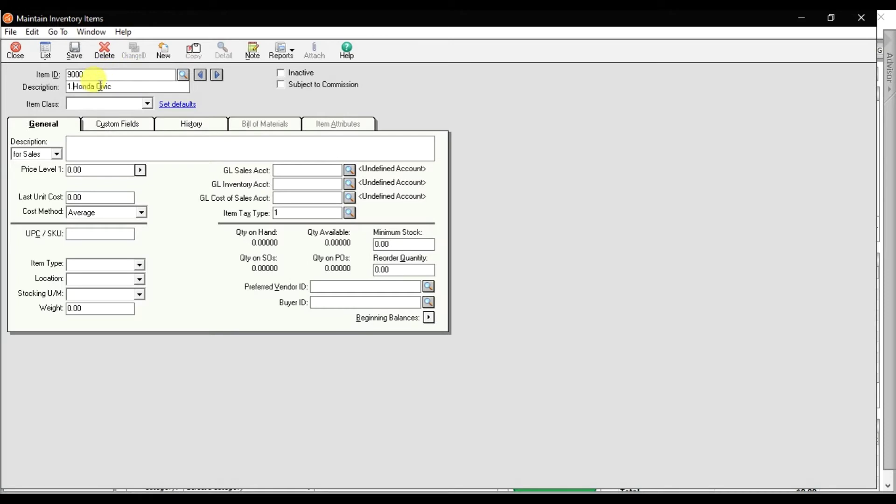
key("BackSpace")
key("BackSpace")
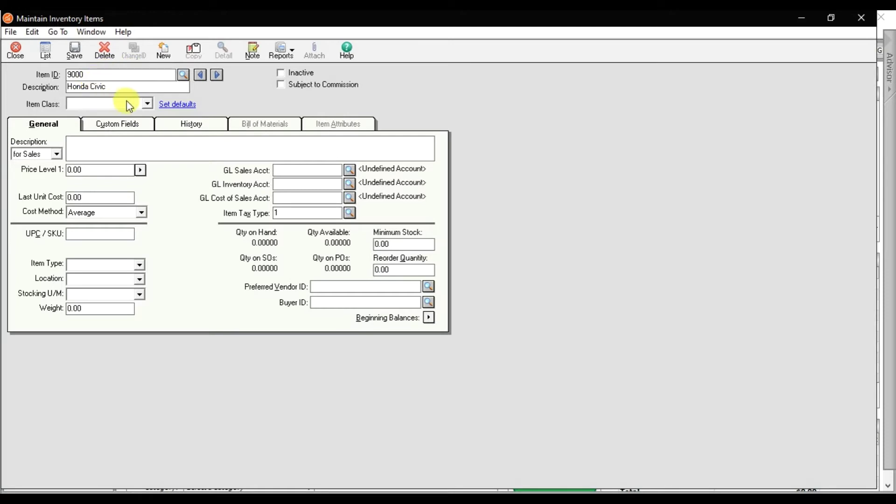
left_click(147, 103)
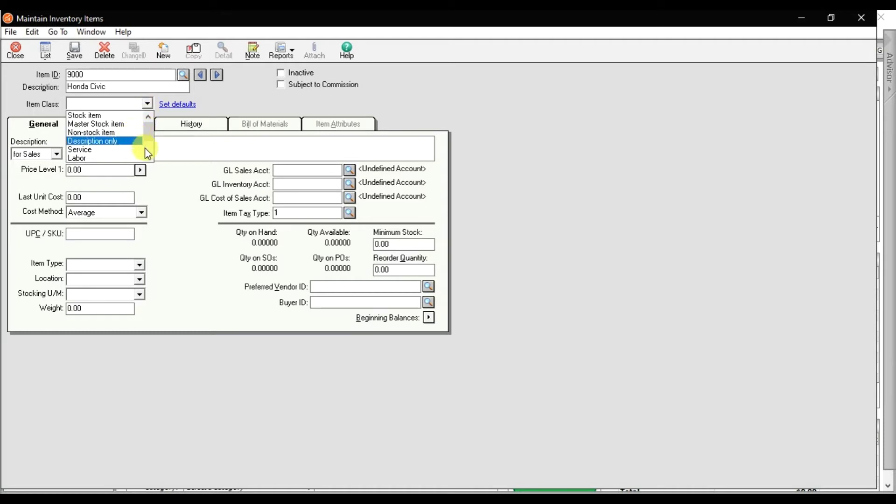
scroll(140, 150, "down", 2)
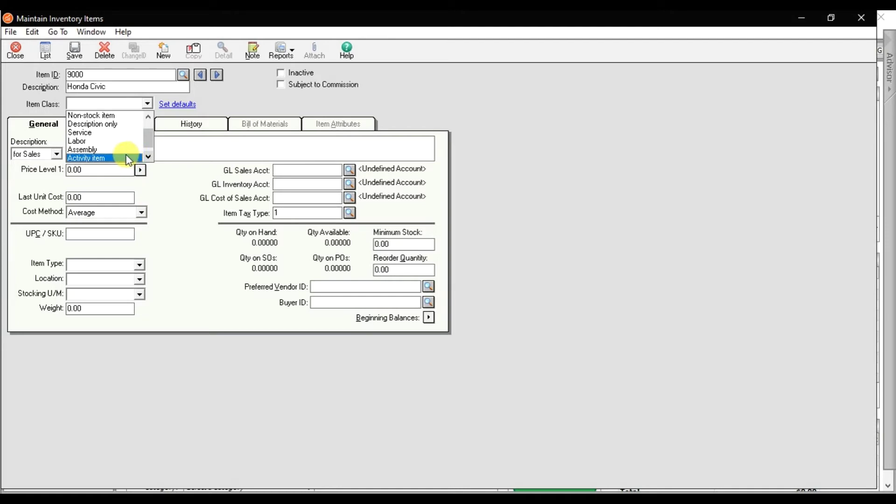
left_click(120, 150)
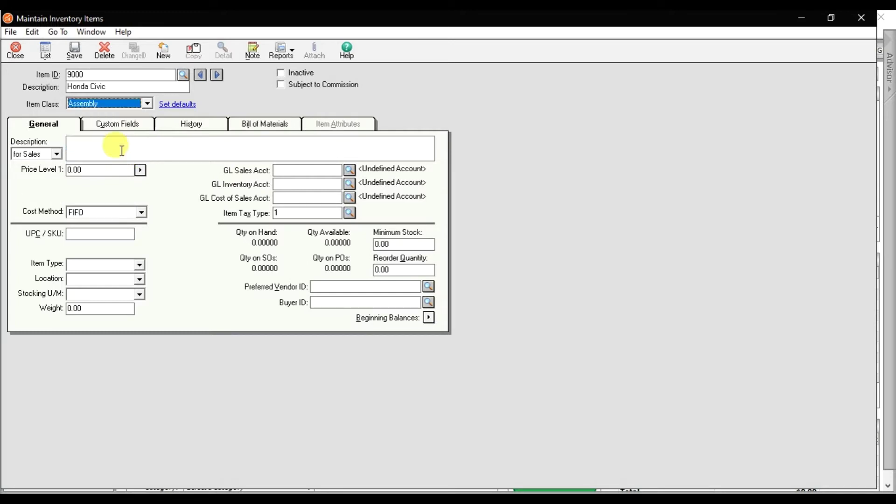
left_click(75, 147)
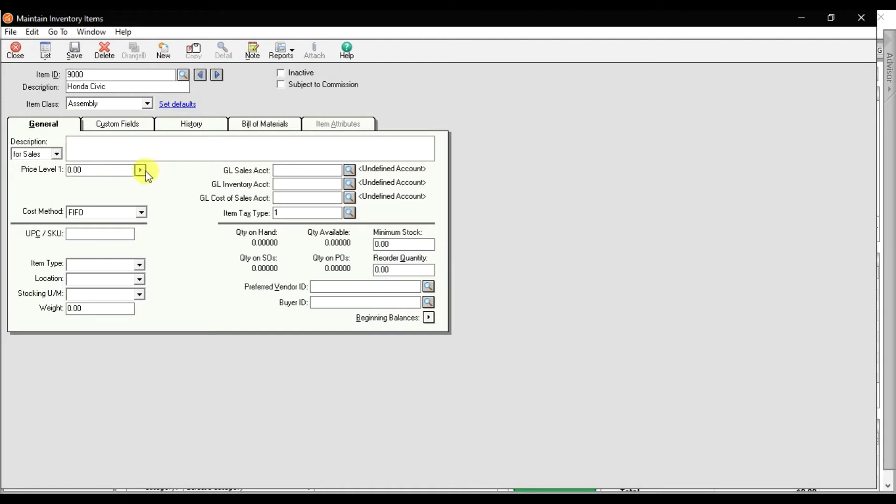
Set GL accounts to 401 Sales, 108 Inventory and 501 Cost of Sales.
left_click(279, 170)
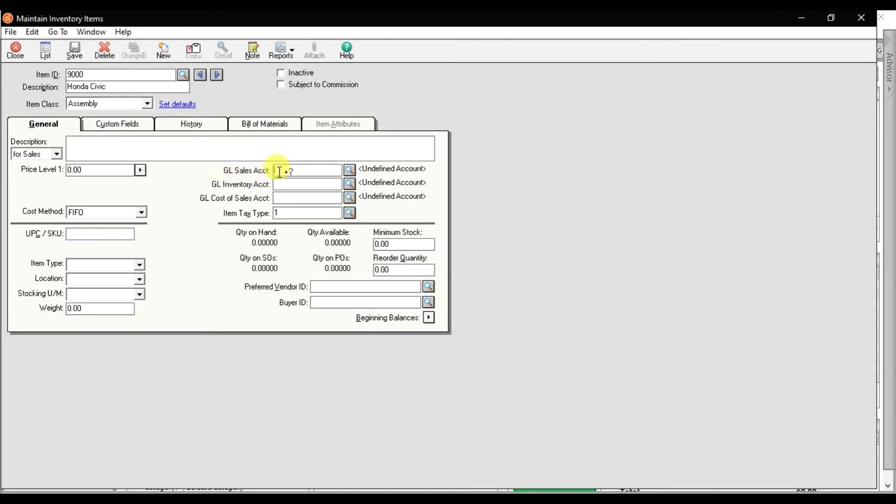
type("401")
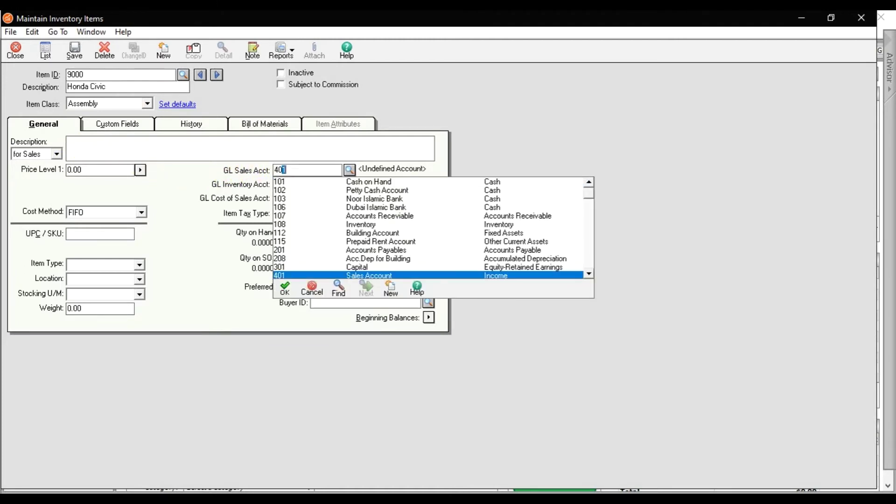
key("Tab")
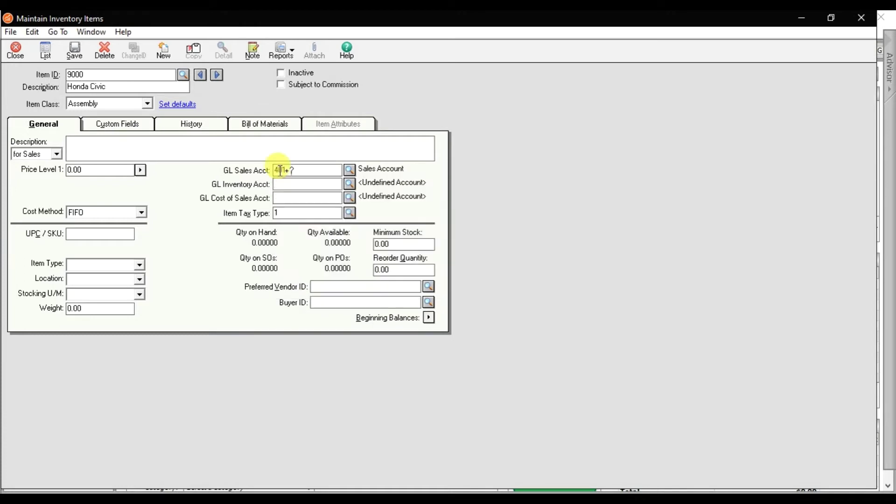
type("108")
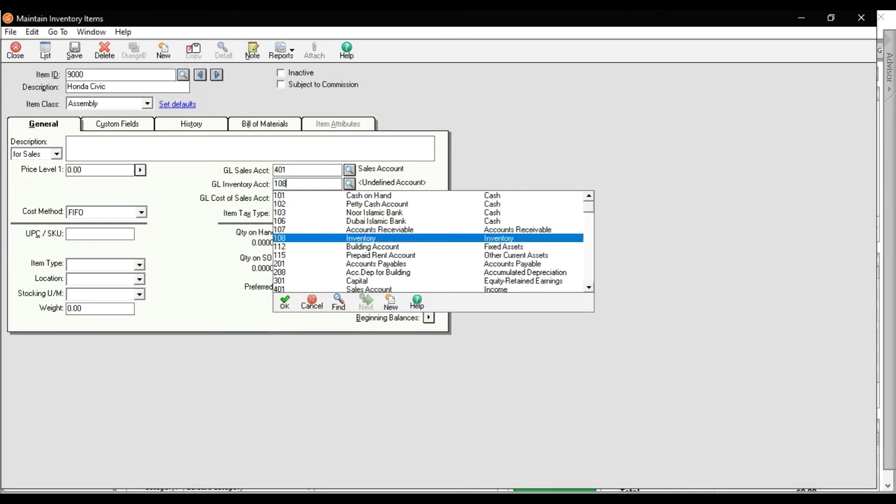
key("Tab")
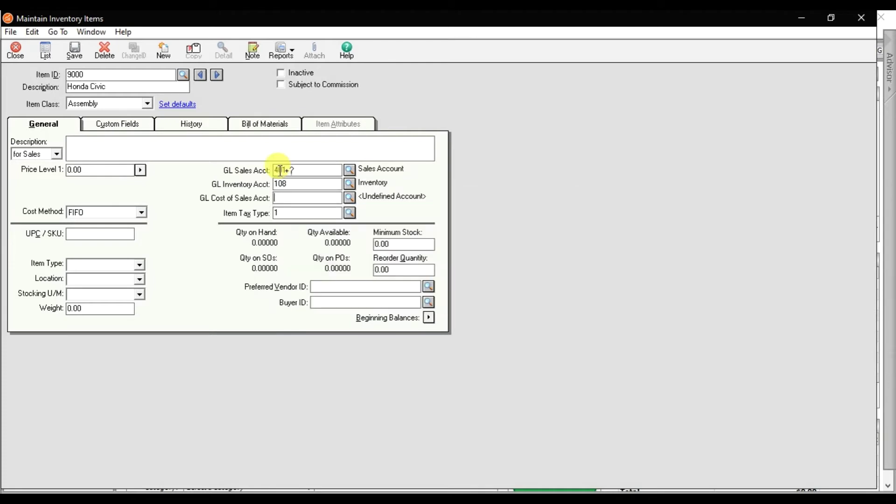
type("501")
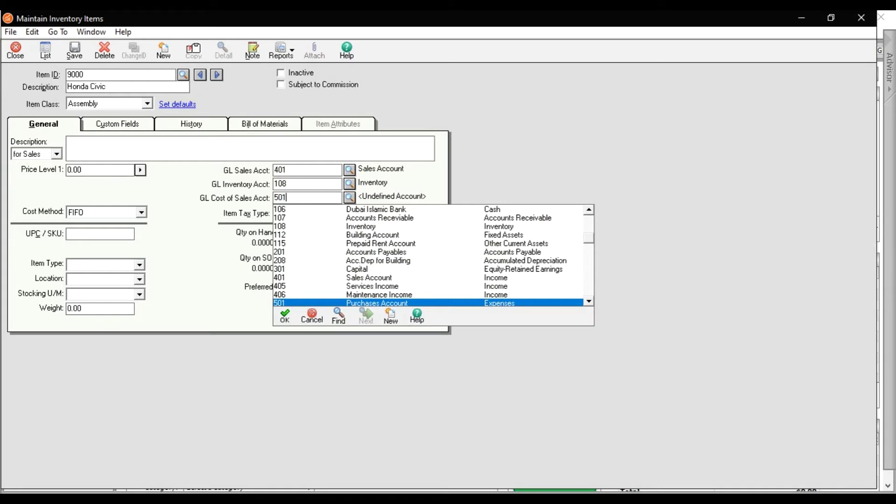
key("Tab")
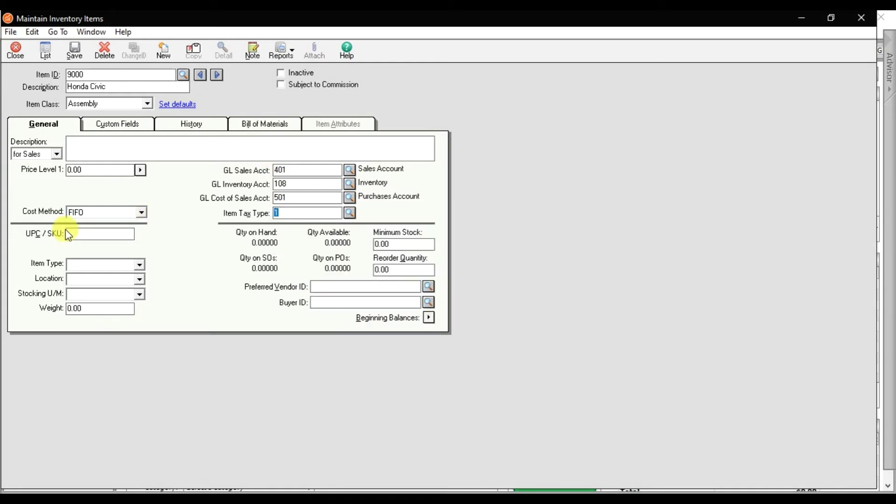
left_click(80, 233)
left_click(116, 264)
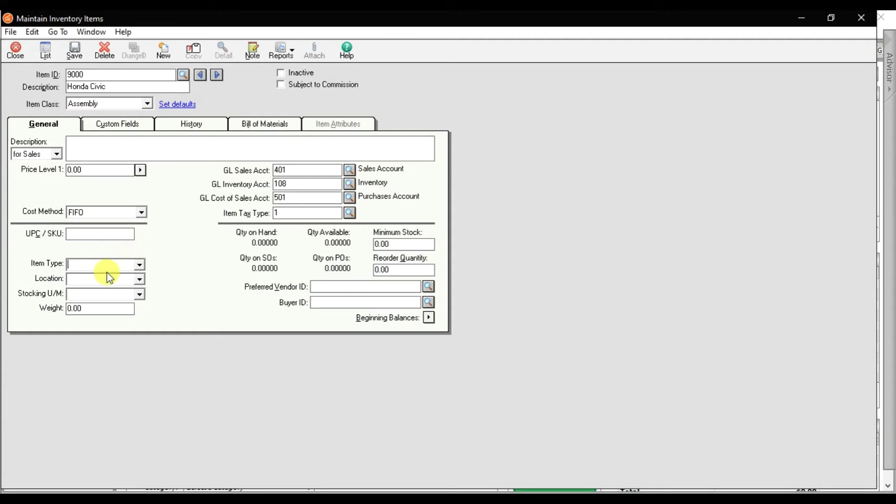
left_click(104, 280)
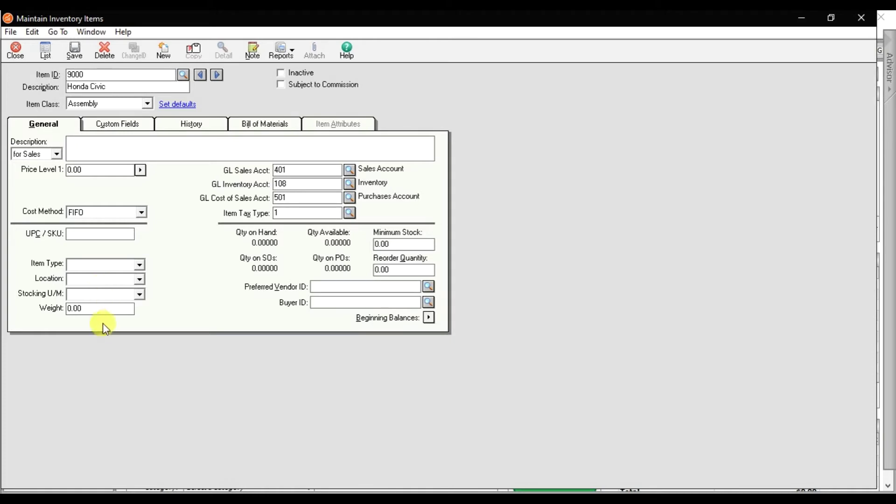
left_click(100, 310)
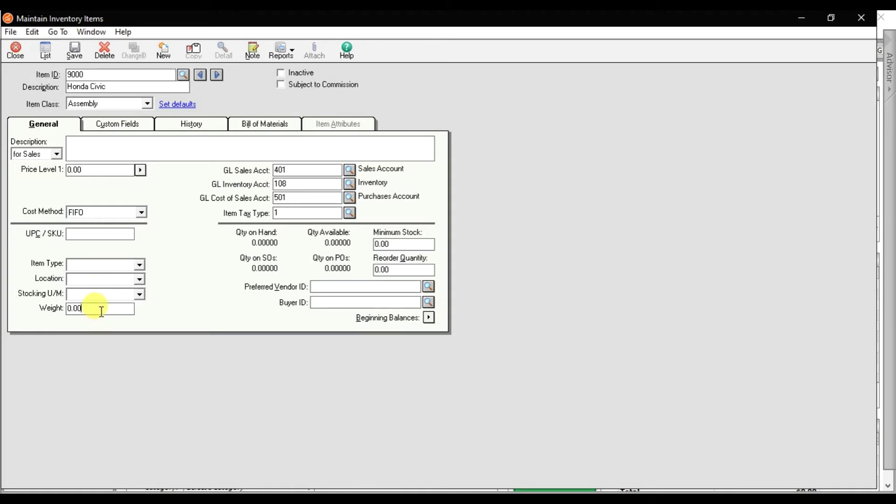
left_click(313, 286)
Try saving item 9000, dismiss the missing-components warning, and open its Bill of Materials tab.
left_click(75, 52)
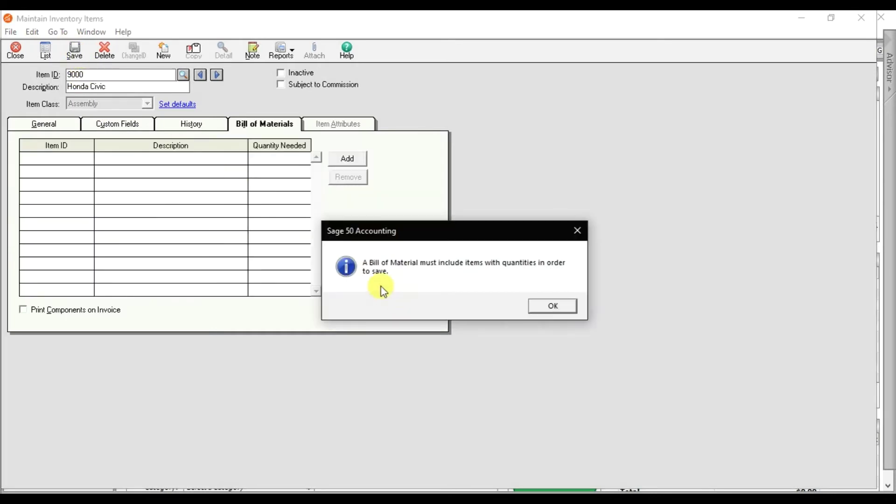
left_click(546, 307)
left_click(57, 124)
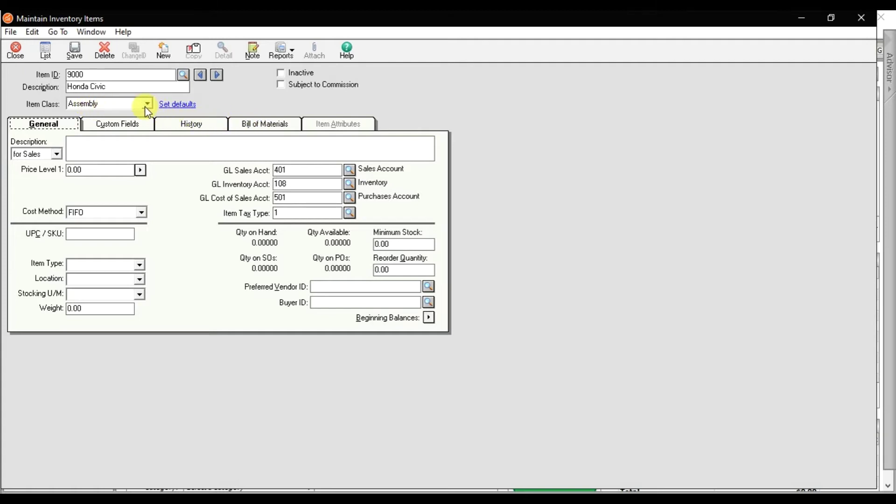
left_click(250, 130)
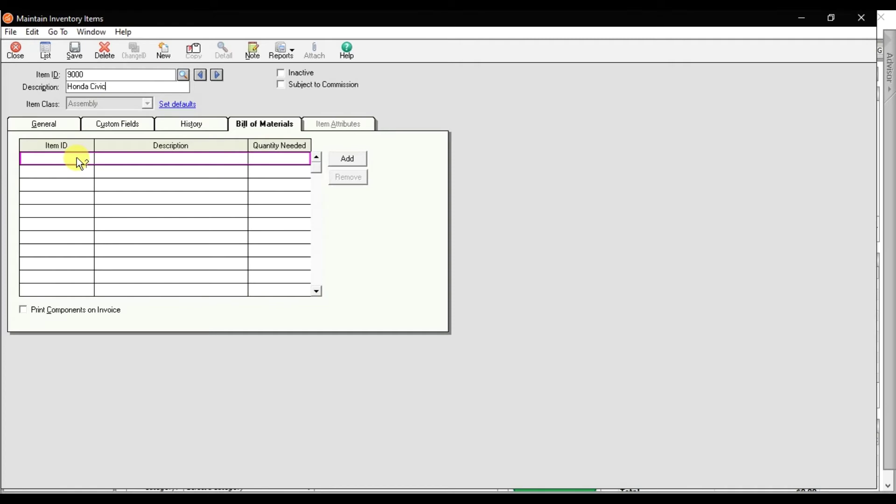
Show the Word parts list and place the inventory item window beside it.
key("alt+Tab")
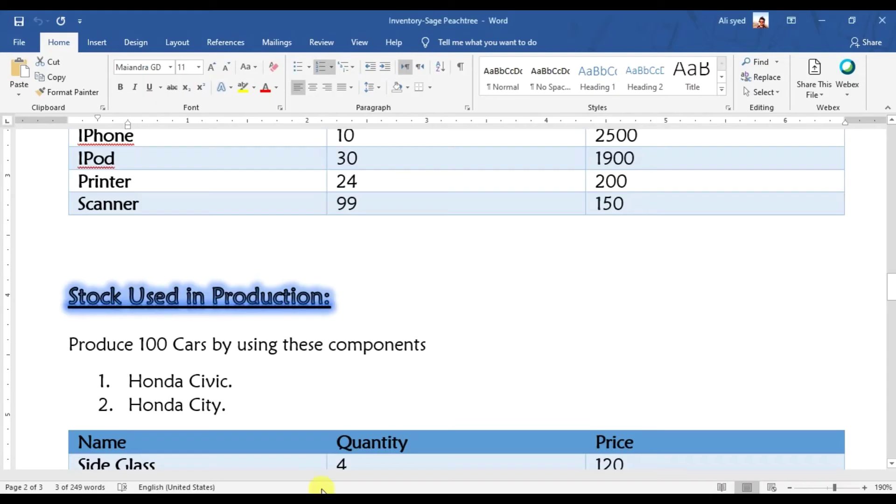
scroll(501, 335, "down", 5)
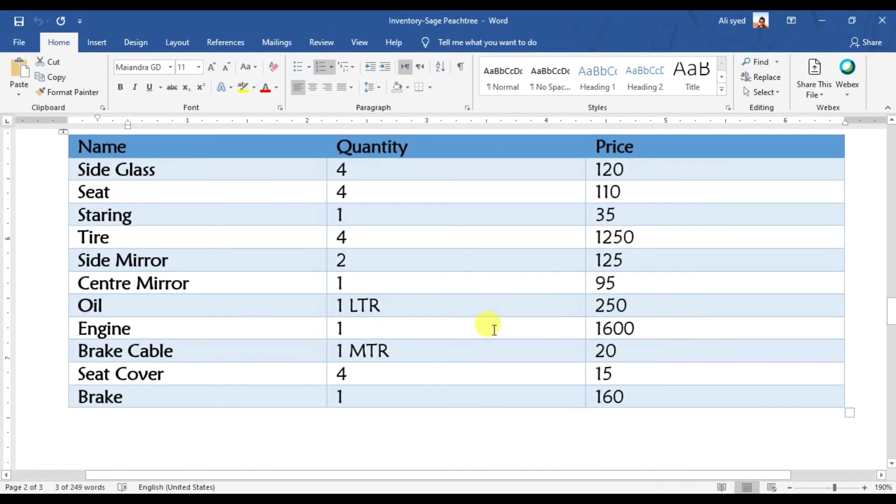
mouse_move(516, 456)
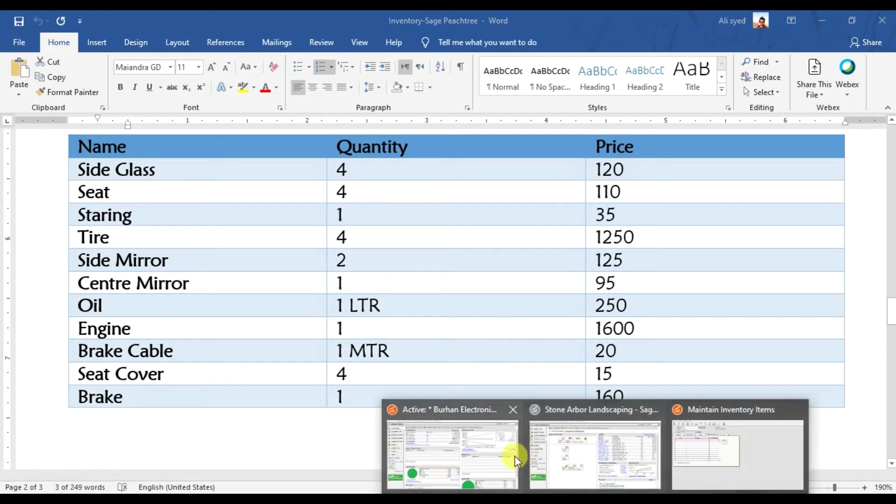
left_click(716, 451)
left_click(830, 18)
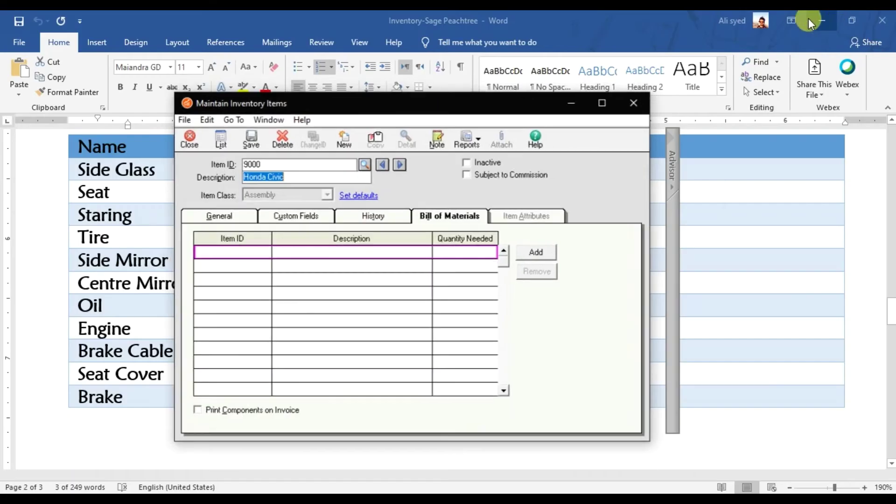
left_click_drag(494, 133, 729, 135)
Add 1101 Side Glass from the item lookup as the first component, quantity 4.
left_click(522, 264)
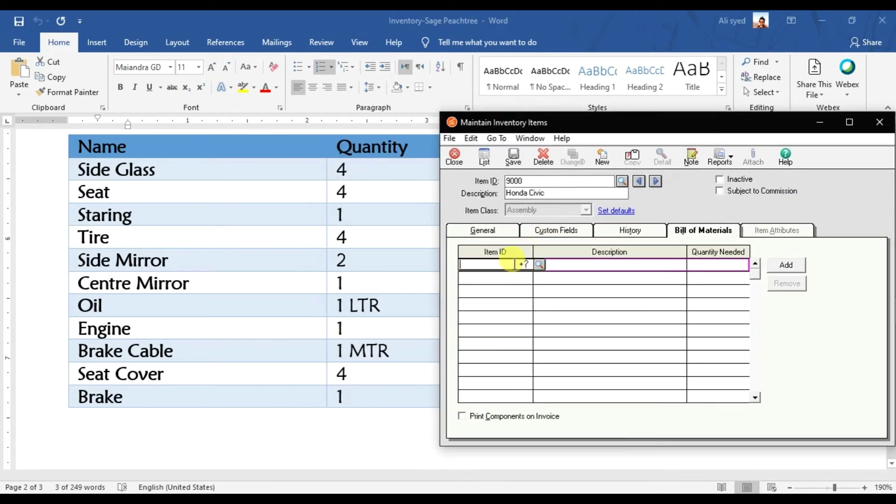
left_click(539, 267)
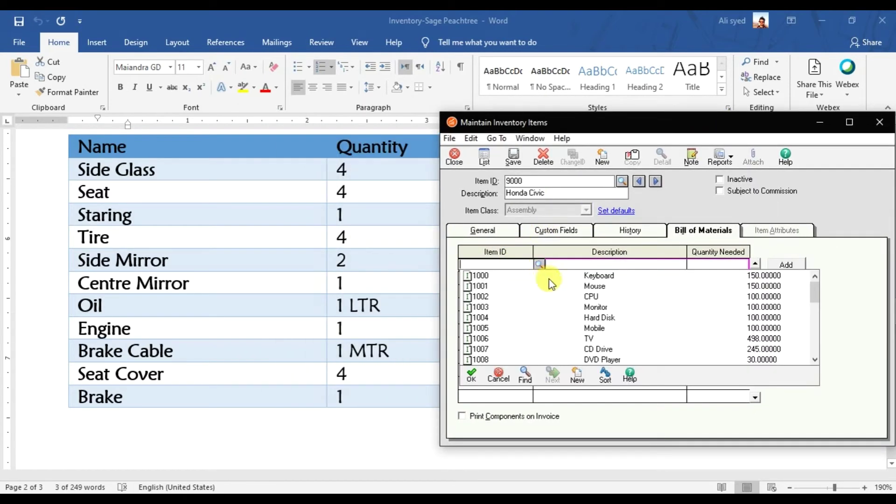
scroll(573, 308, "down", 6)
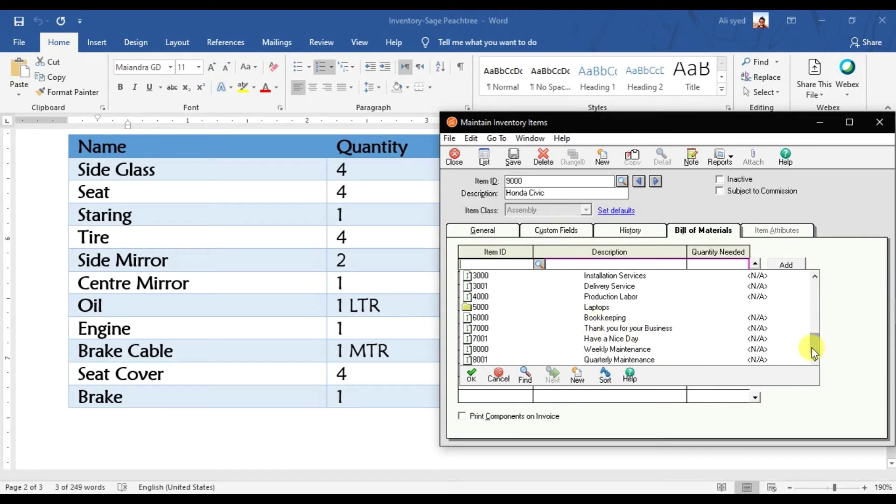
left_click_drag(811, 347, 813, 320)
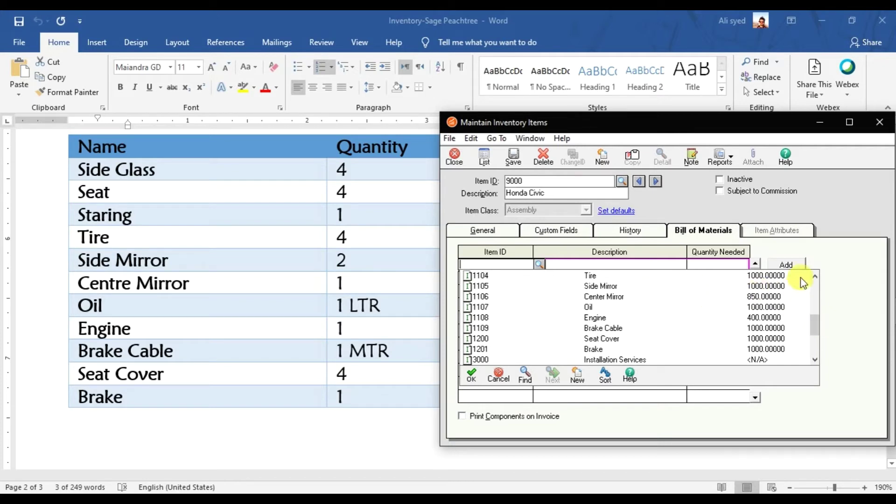
left_click(814, 277)
left_click(814, 277)
left_click(814, 276)
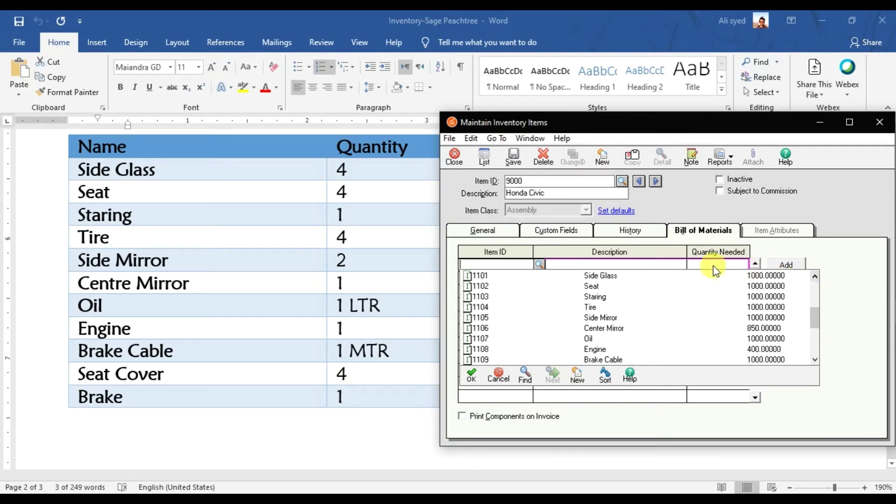
left_click(623, 277)
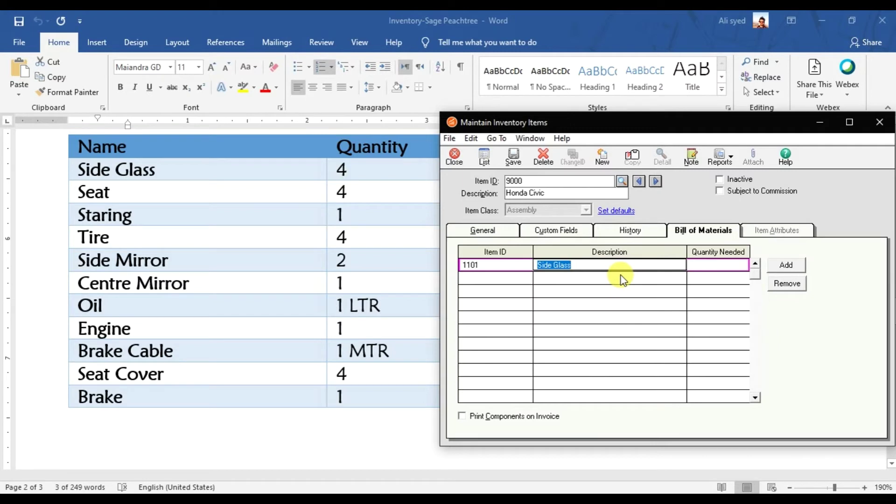
left_click(697, 274)
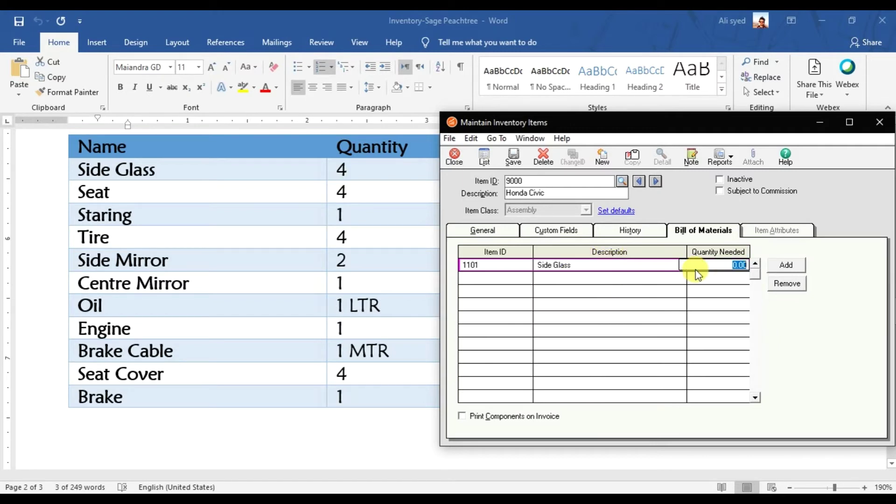
type("4")
key("Return")
Add components 1102 Seat (4), 1103 Staring (1) and 1104 Tire (4).
type("1102")
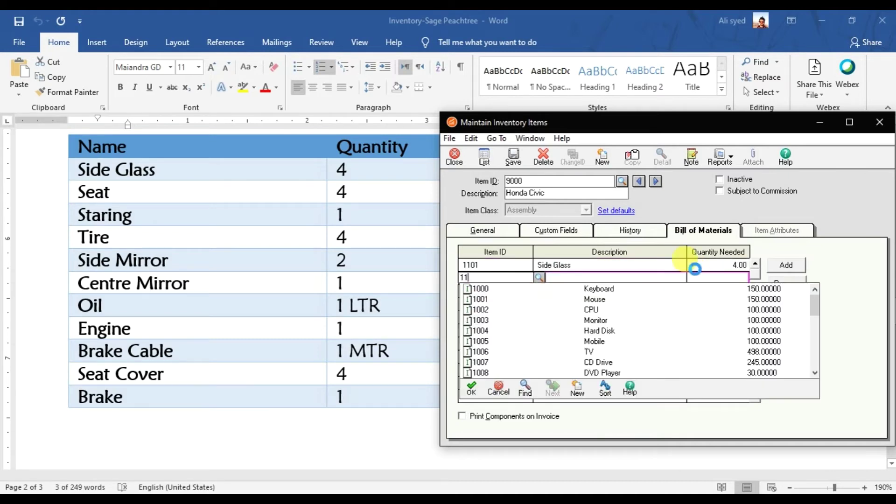
left_click(696, 275)
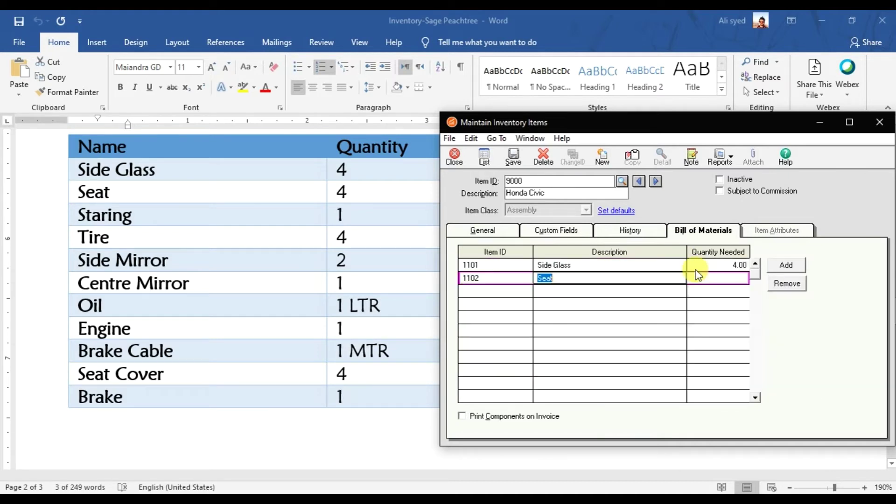
type("4")
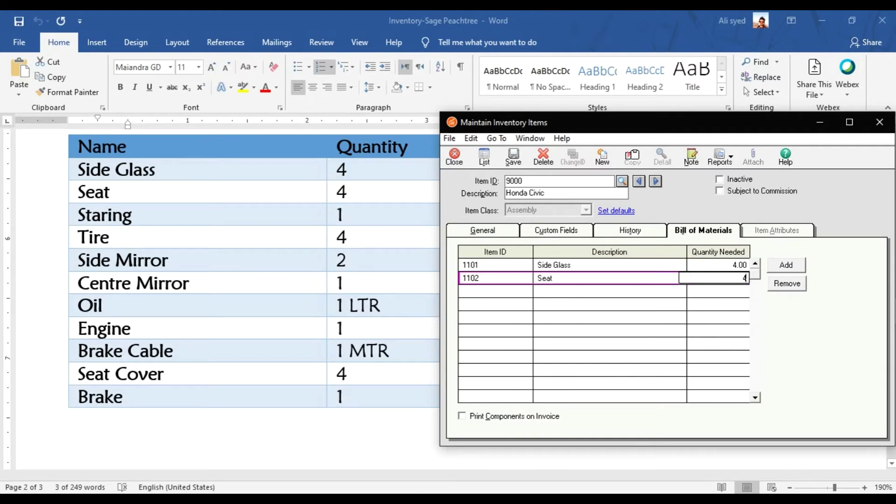
key("Tab")
type("1103")
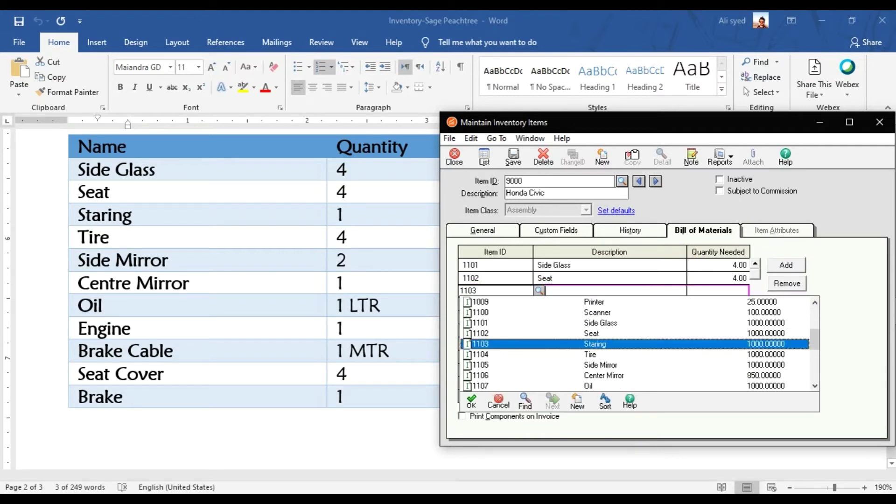
key("Tab")
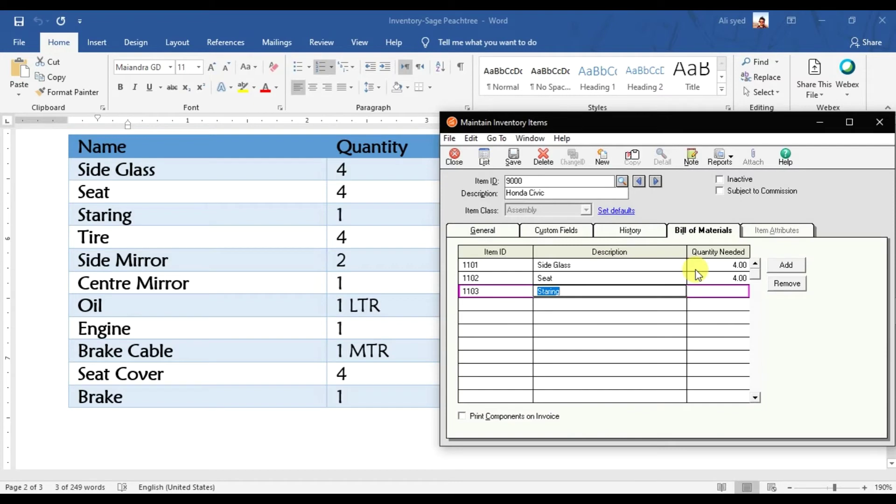
key("Tab")
type("1")
key("Tab")
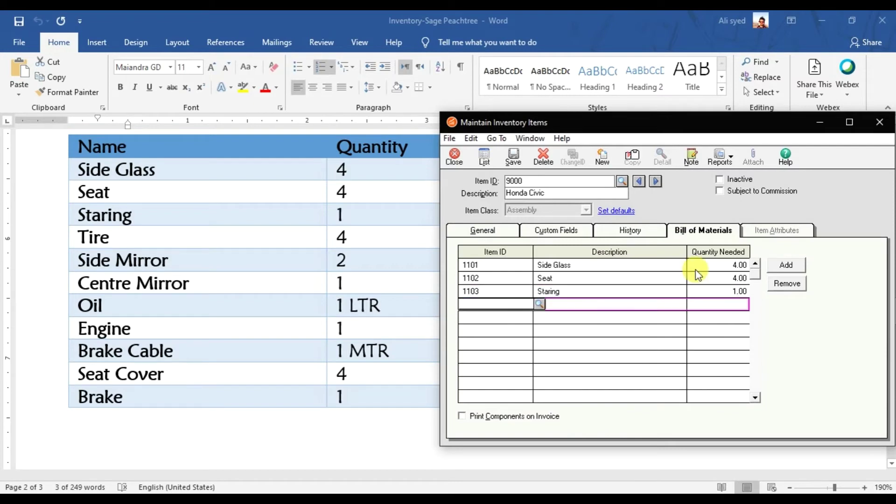
type("1104")
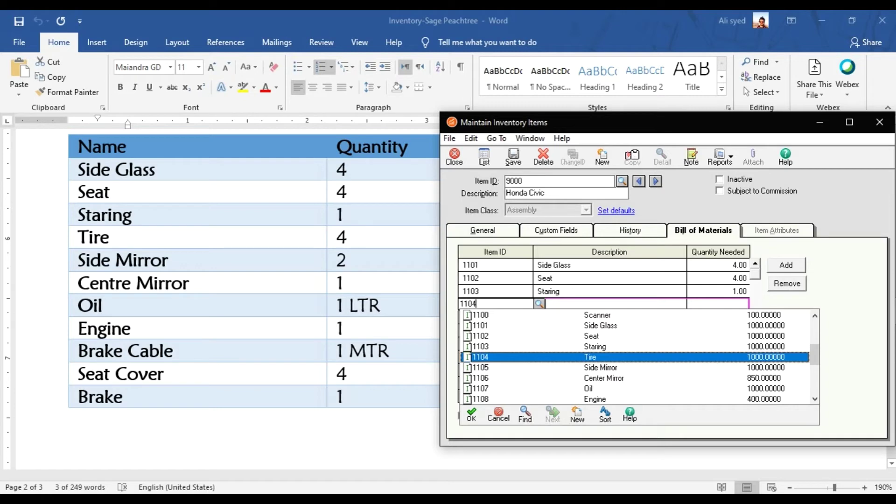
key("Tab")
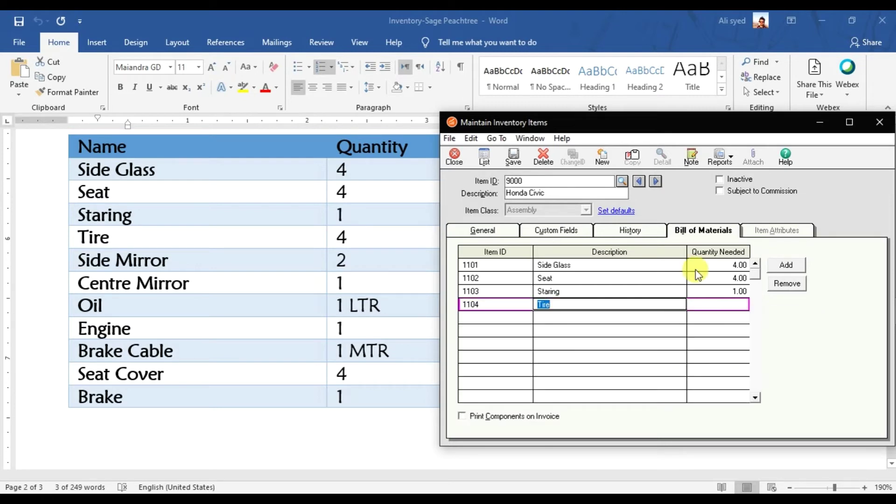
key("Tab")
type("4")
key("Tab")
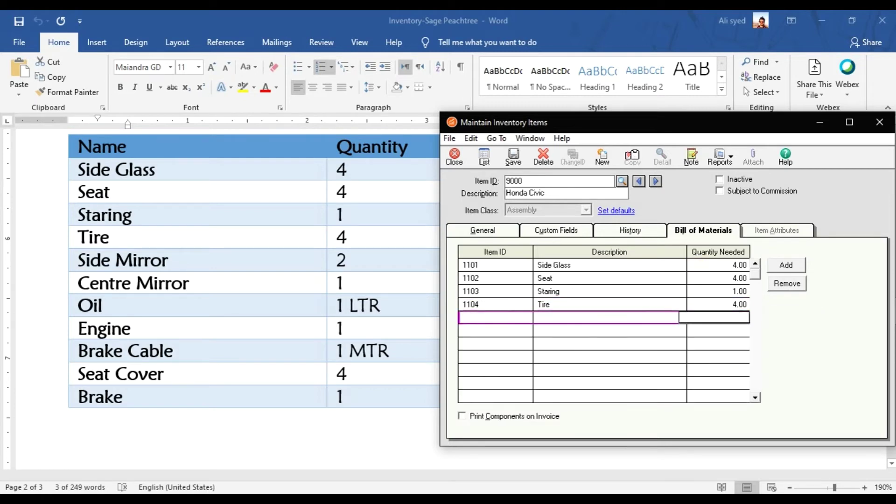
Add components 1105 Side Mirror (2), 1106 Center Mirror (1) and 1107 Oil (1).
type("1105")
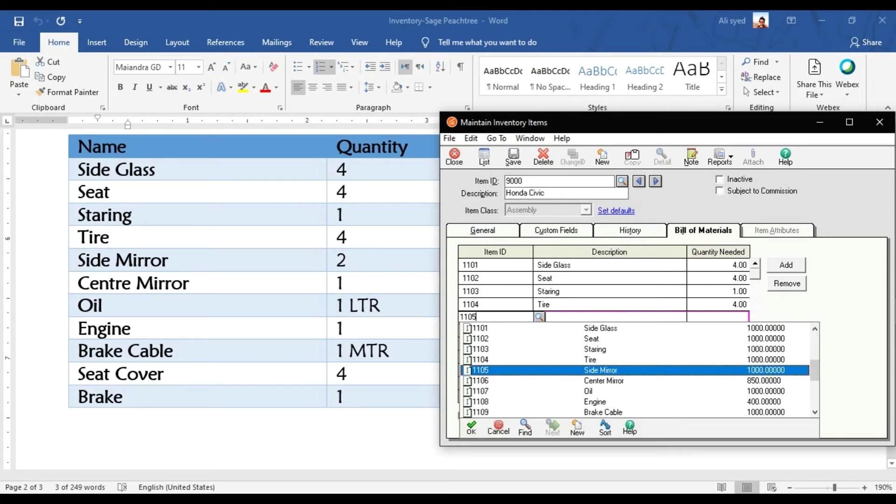
key("Tab")
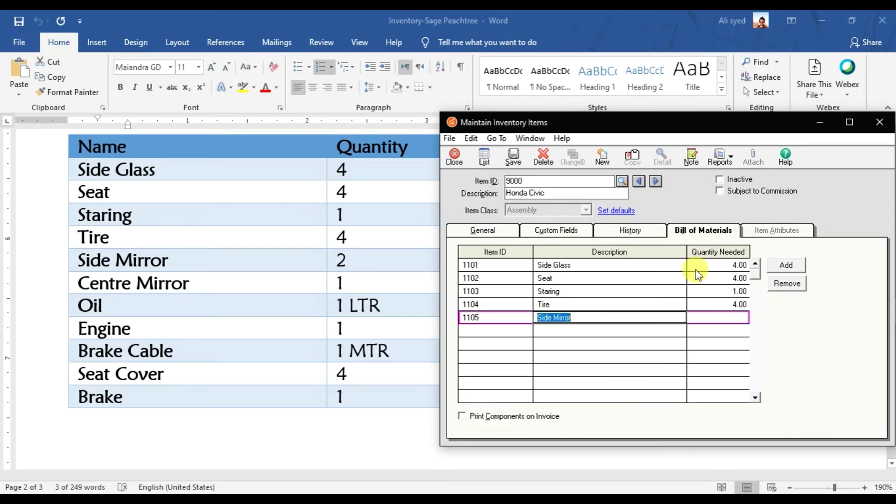
key("Tab")
type("2")
key("Tab")
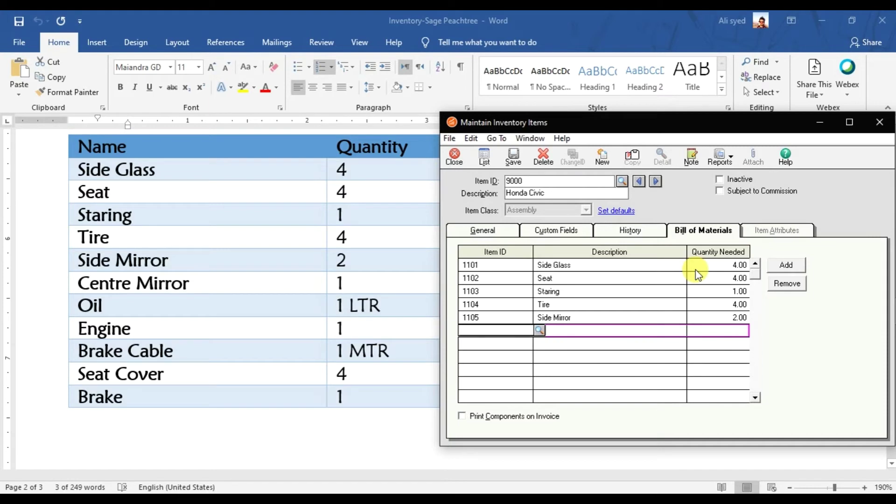
type("1106")
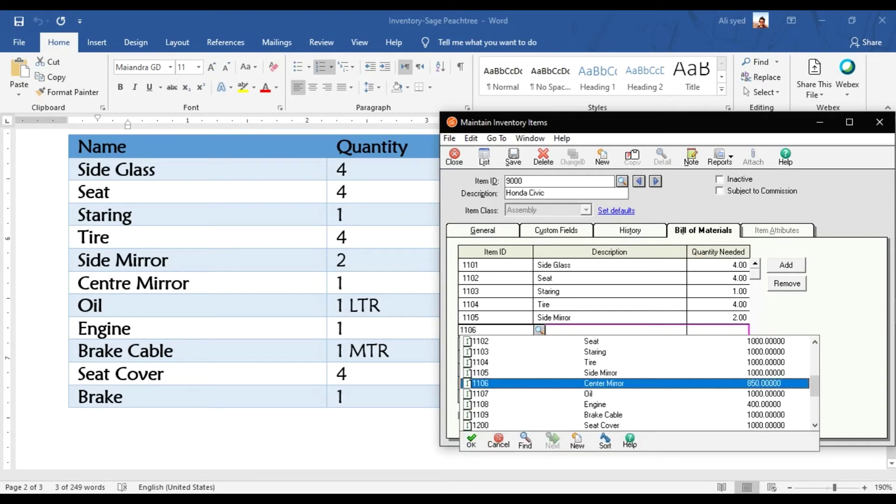
key("Tab")
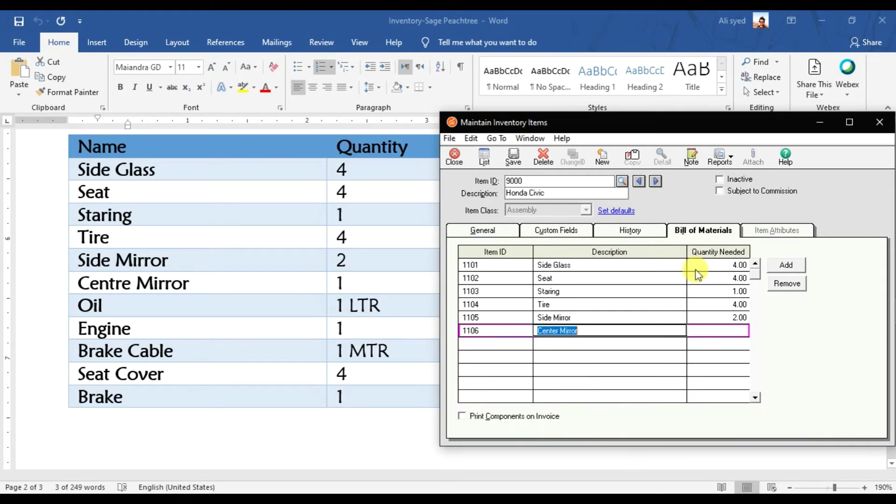
key("Tab")
type("1")
key("Tab")
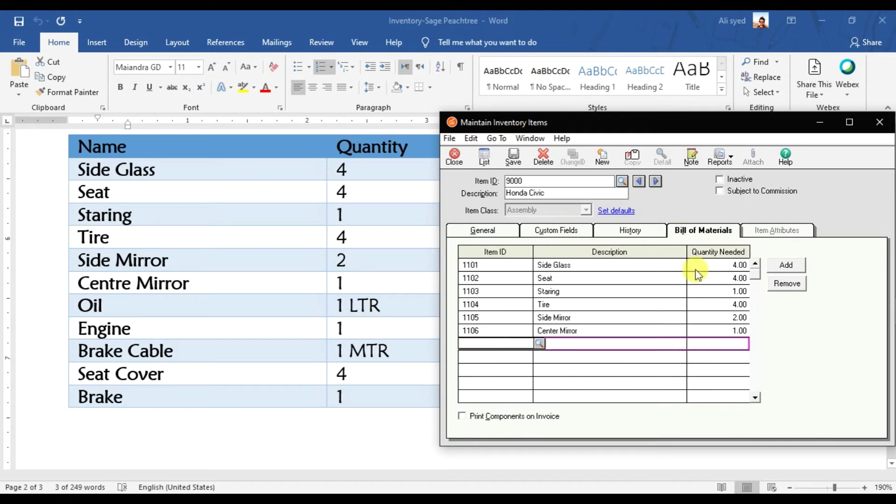
type("1107")
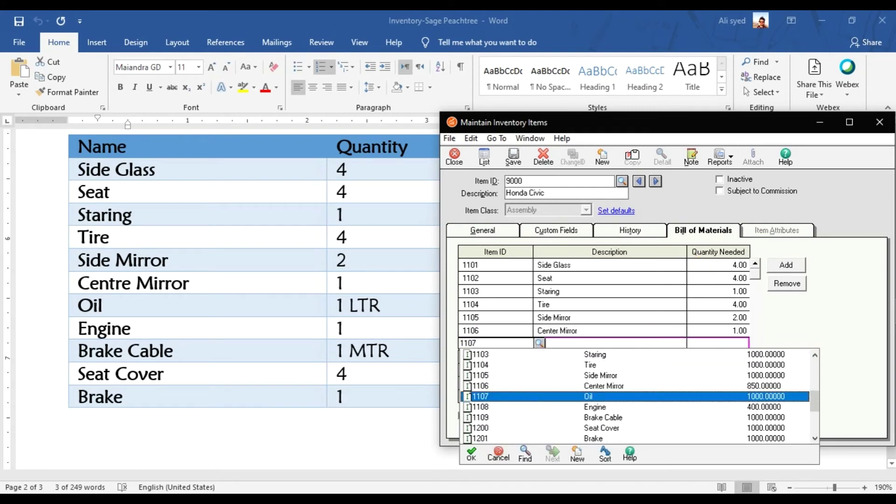
key("Tab")
key("Tab")
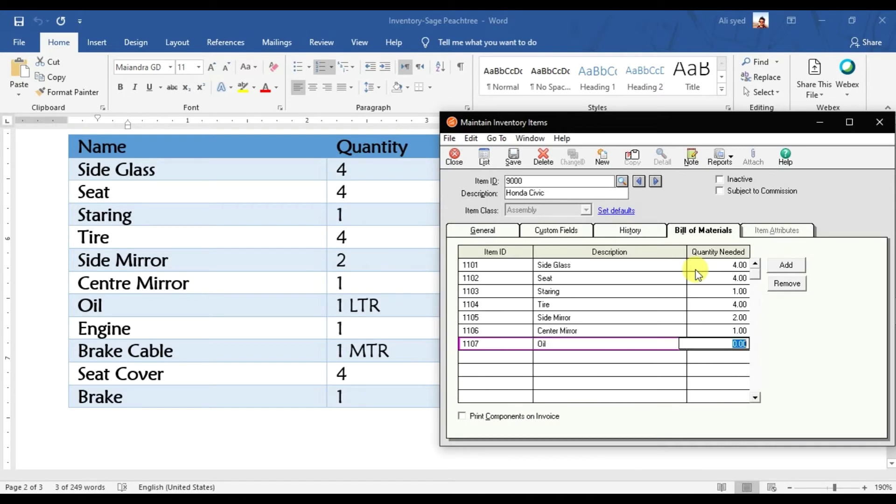
type("1")
key("Tab")
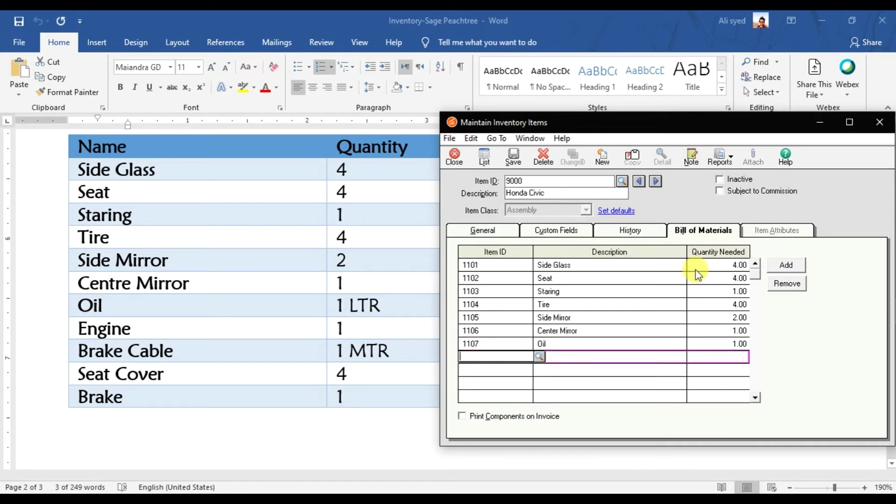
Add components 1108 Engine and 1109 Brake Cable, each with quantity 1.
type("1108")
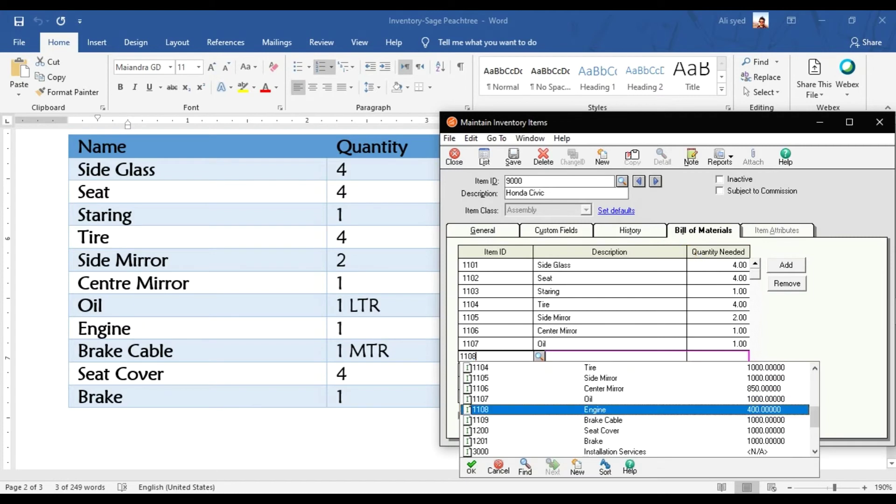
key("Tab")
key("Tab")
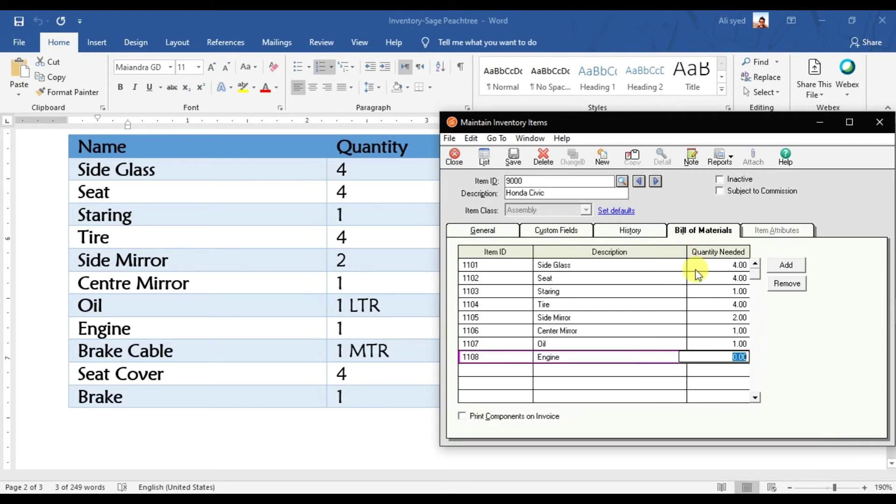
type("1")
key("Tab")
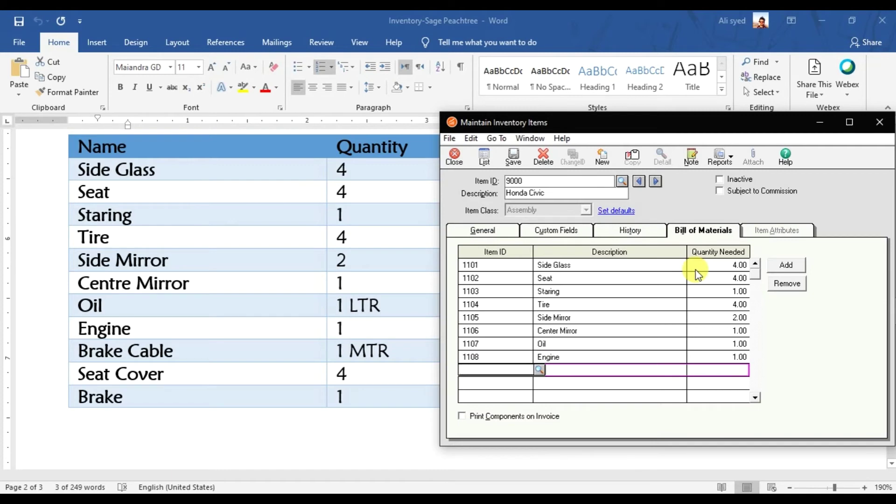
type("1109")
key("Tab")
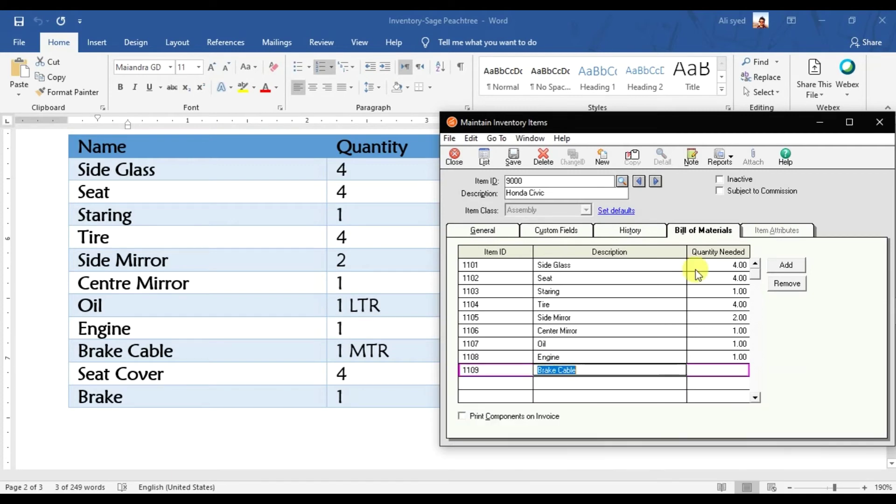
key("Tab")
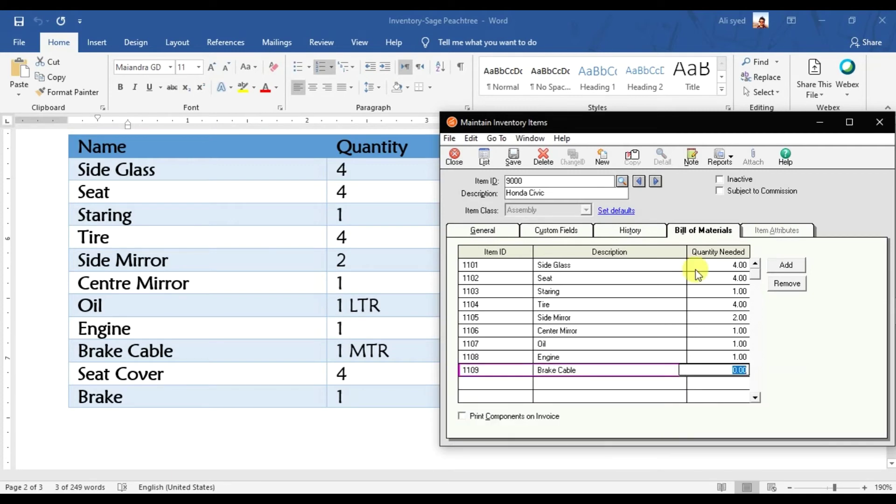
type("1")
key("Tab")
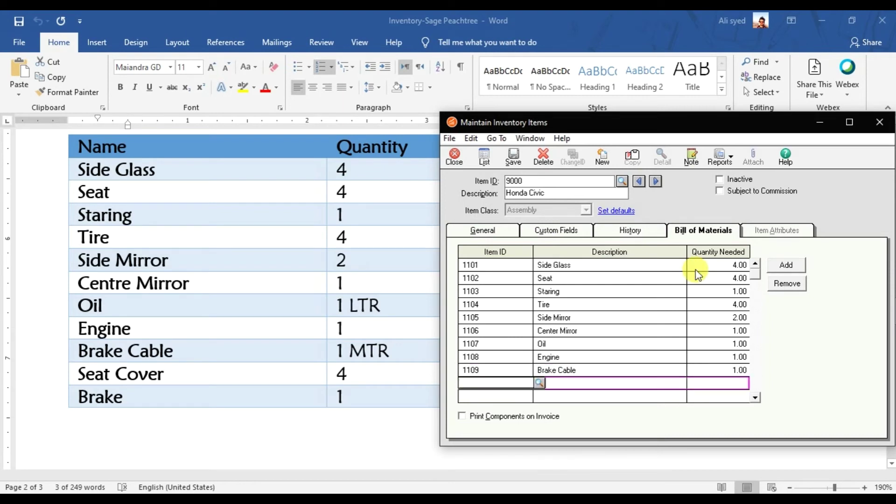
Add 1200 Seat Cover with quantity 4 and 1201 Brake with quantity 1.
type("110")
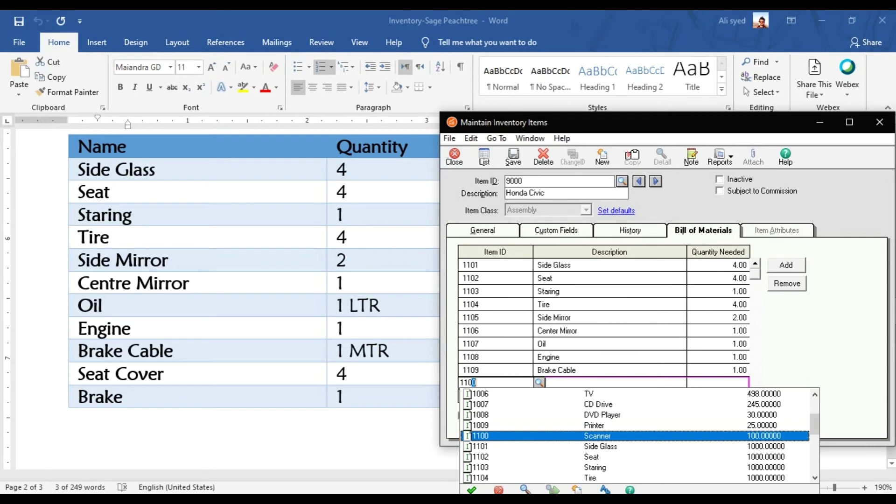
type("0")
key("Down")
key("Down")
key("Down")
key("Down")
key("Down")
key("Down")
key("Down")
key("Down")
key("Down")
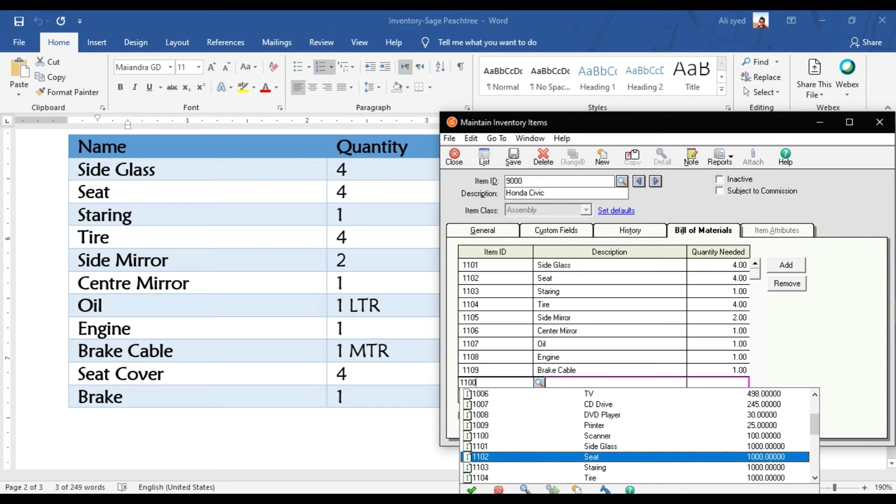
key("Down")
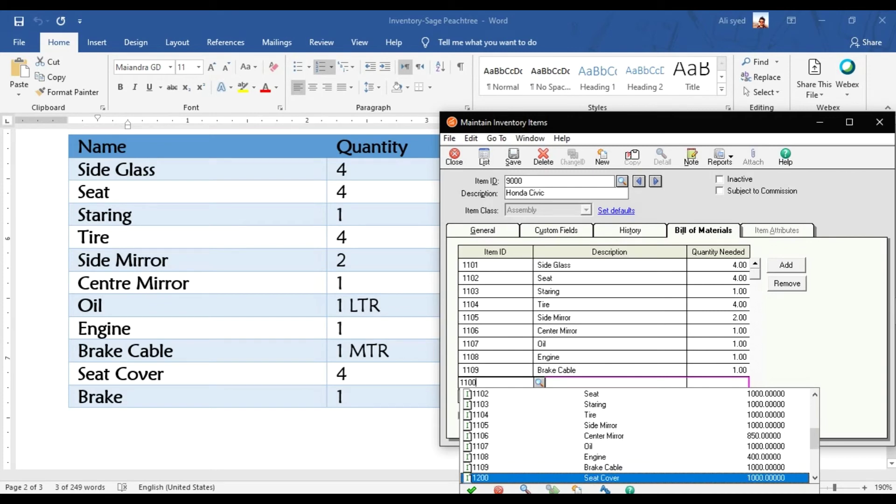
key("Return")
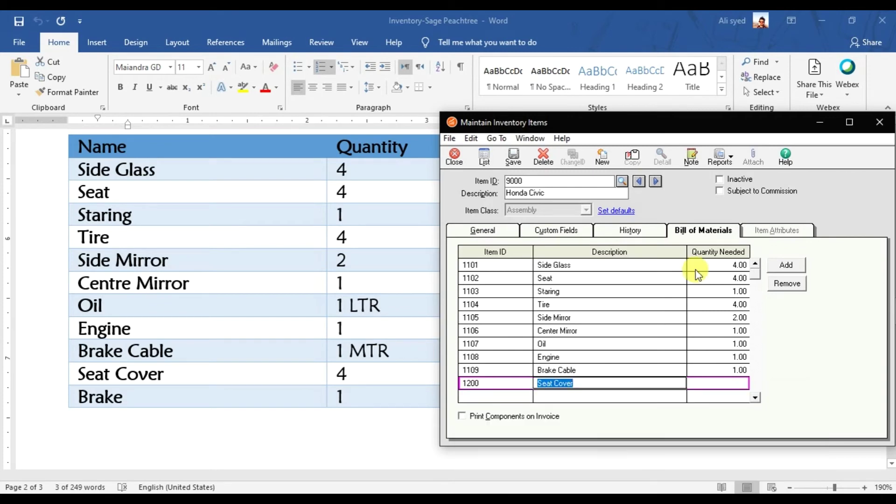
key("Tab")
type("4")
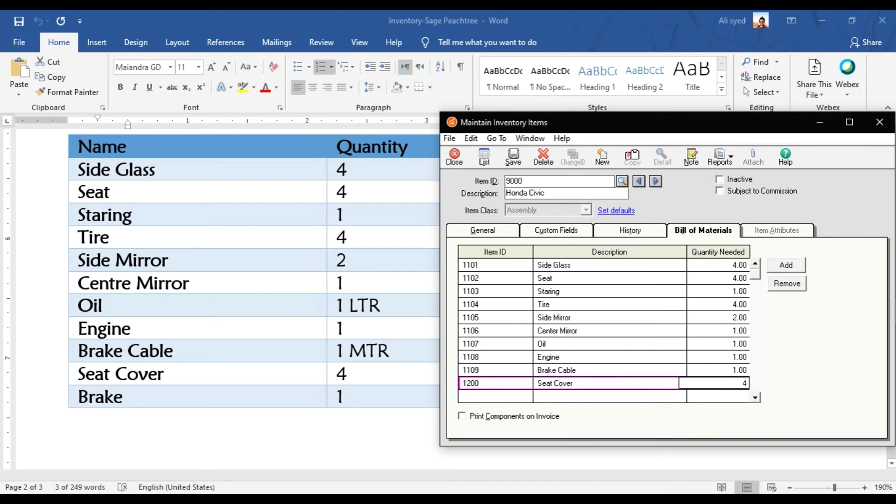
key("Tab")
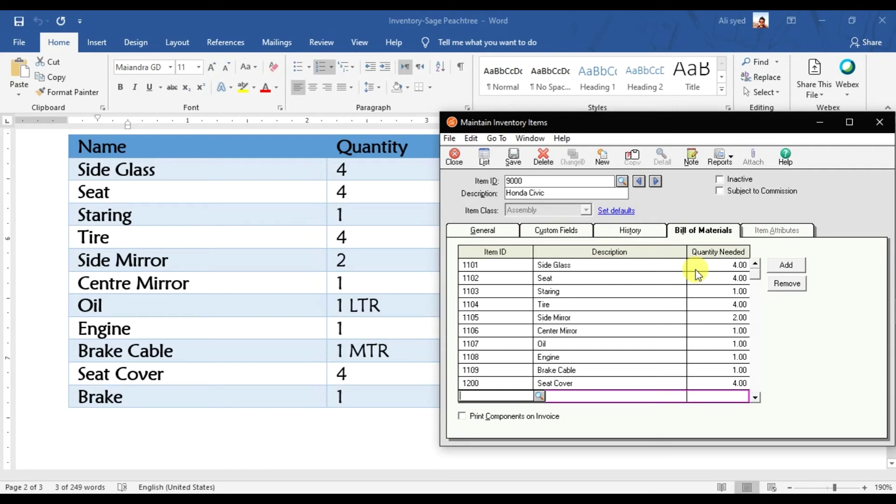
type("1201")
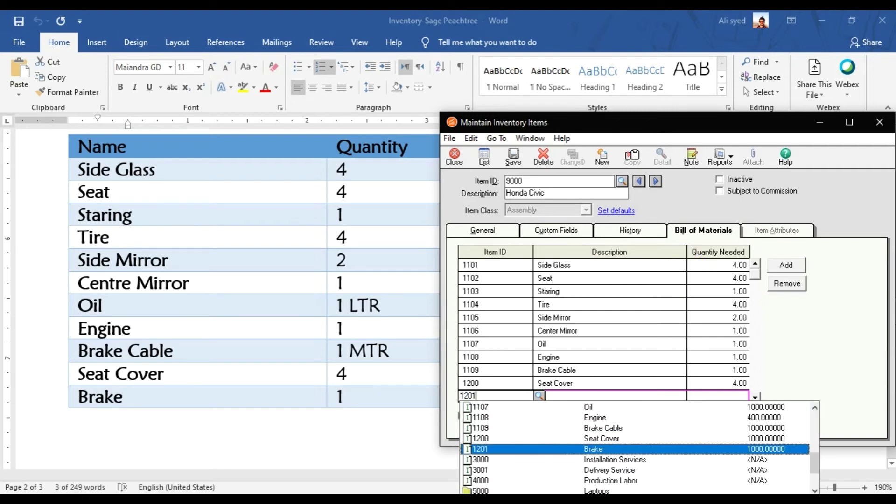
key("Tab")
key("Tab")
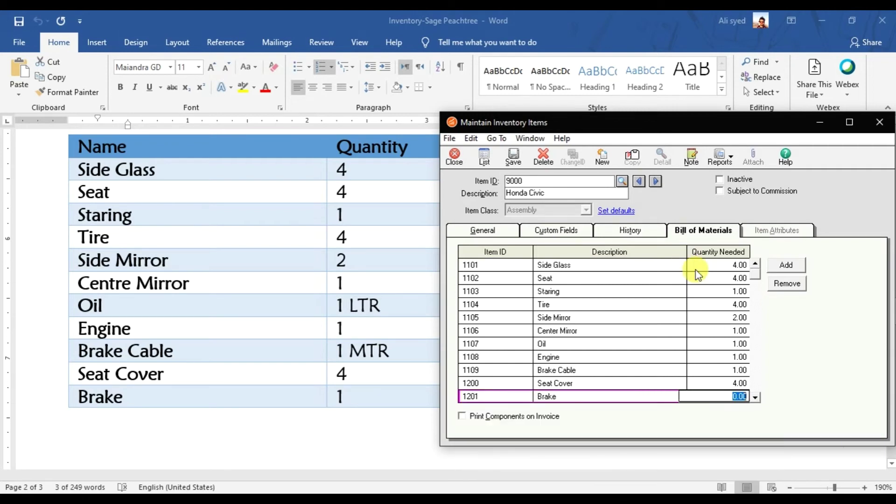
type("1")
Center the item window, commit Brake's quantity, and review the sales and cost of sales accounts.
left_click_drag(680, 126, 477, 131)
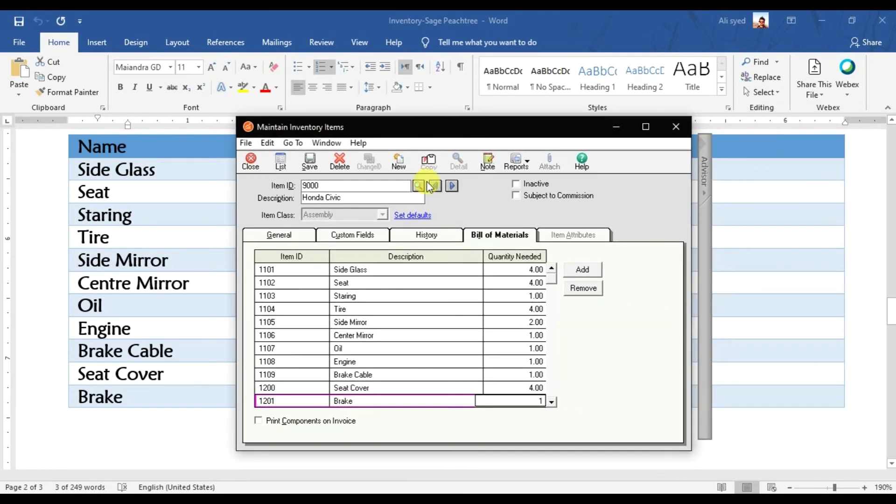
left_click(332, 183)
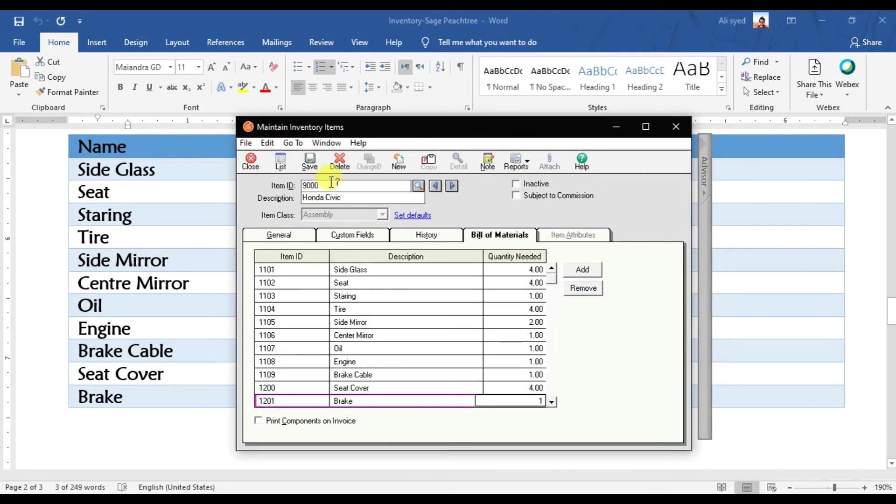
left_click(353, 196)
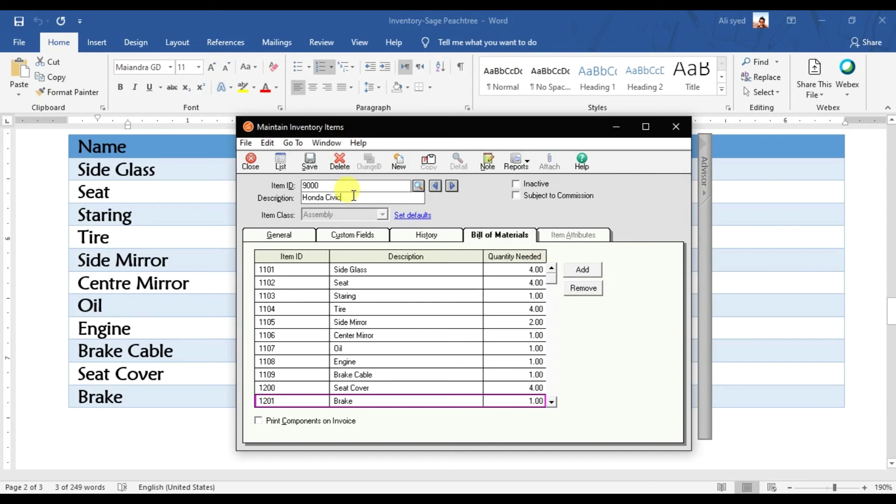
left_click(295, 234)
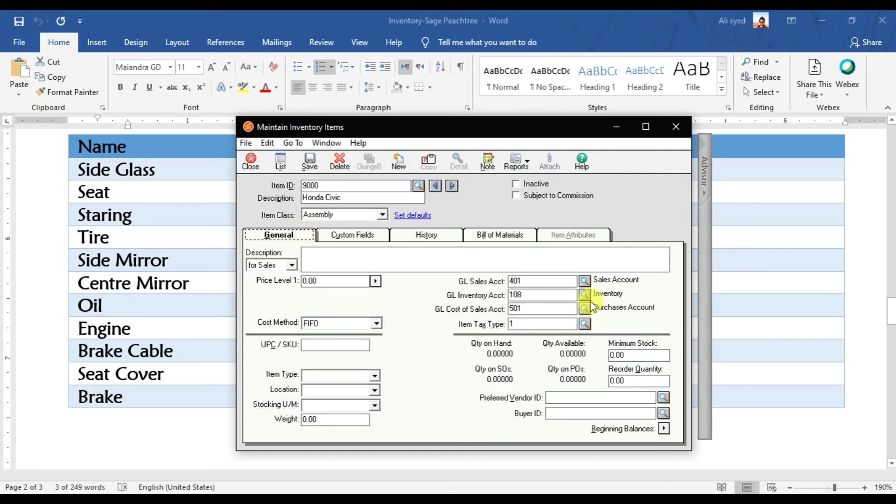
left_click(553, 285)
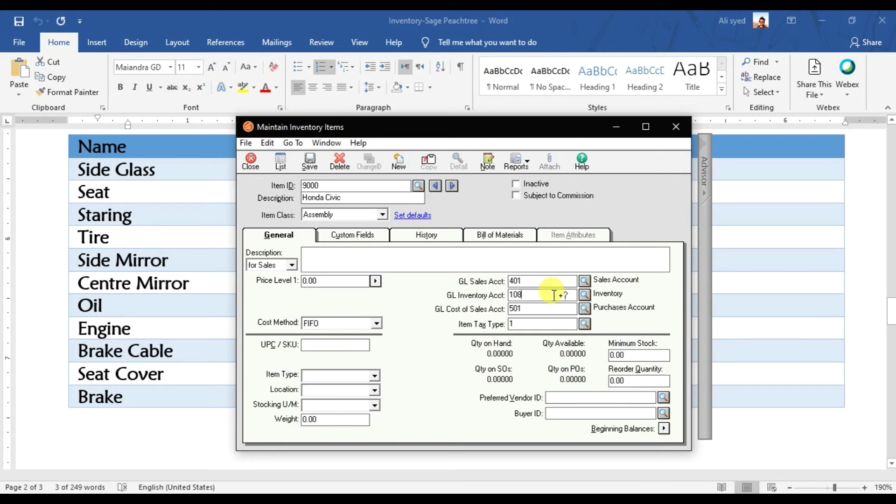
left_click(552, 308)
Maximize the item window and return to the full bill of materials list.
left_click(646, 127)
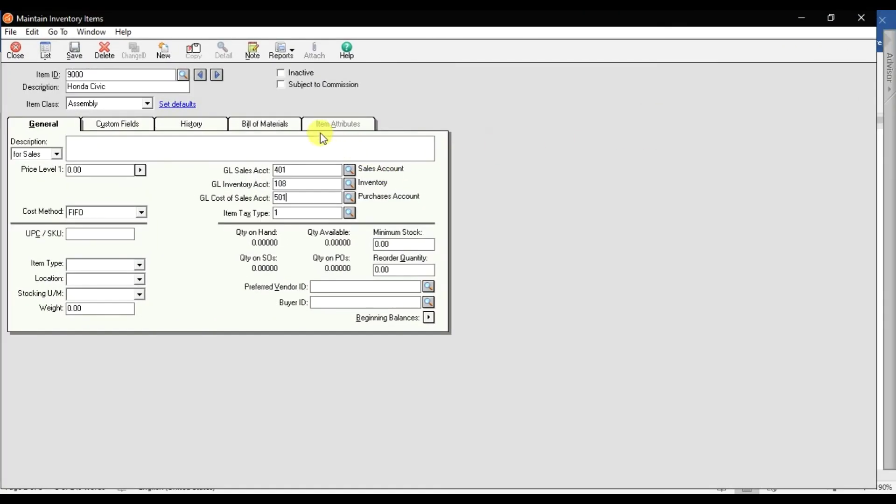
left_click(273, 127)
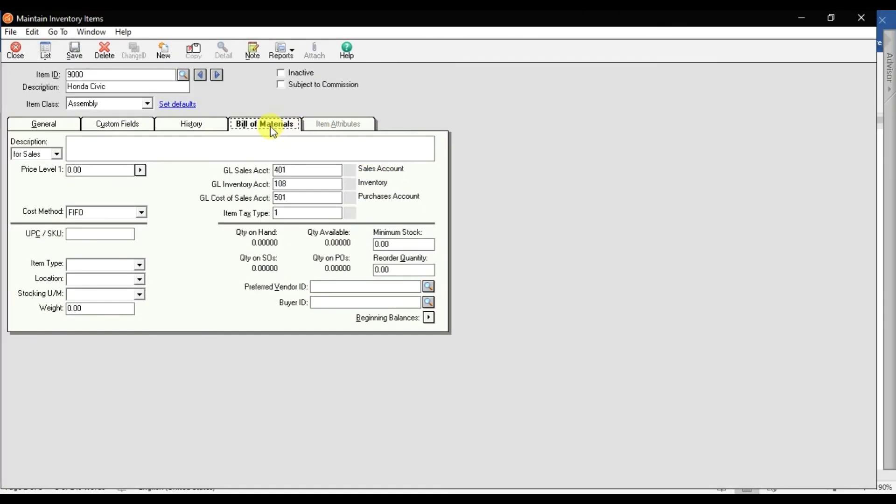
left_click(140, 85)
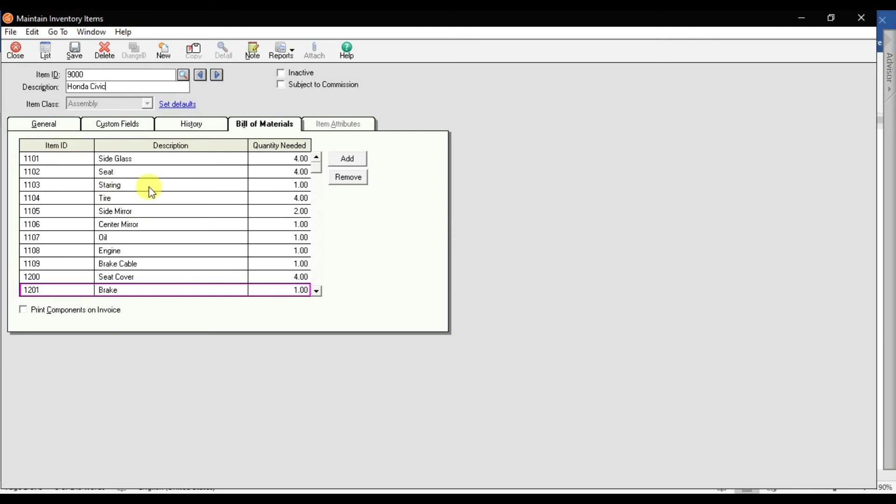
Toggle invoice component printing, save item 9000, verify it in the ID lookup, and close.
left_click(60, 311)
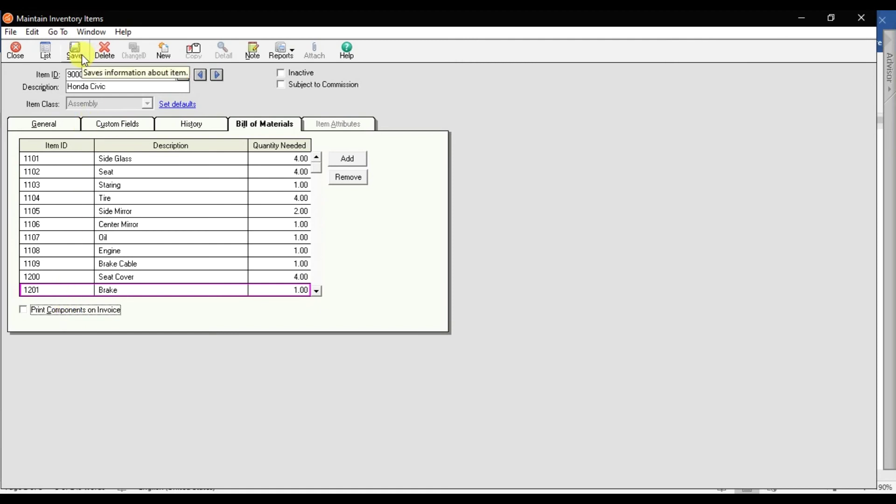
left_click(82, 54)
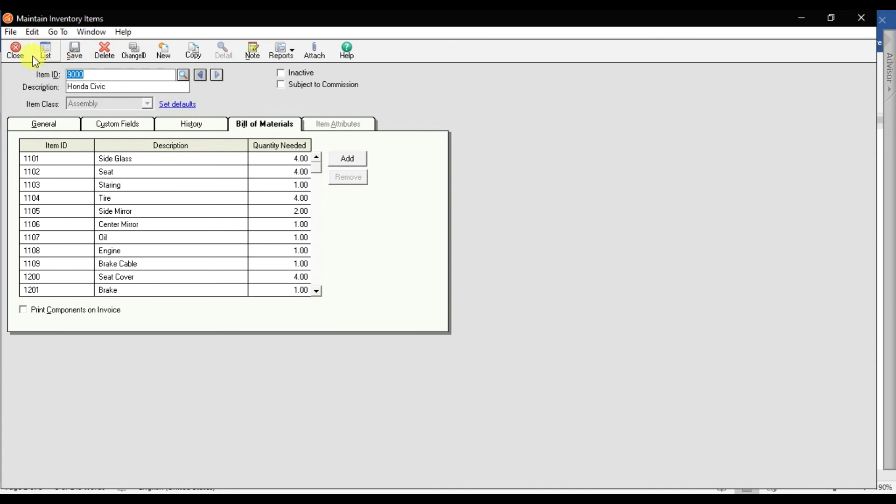
left_click(184, 75)
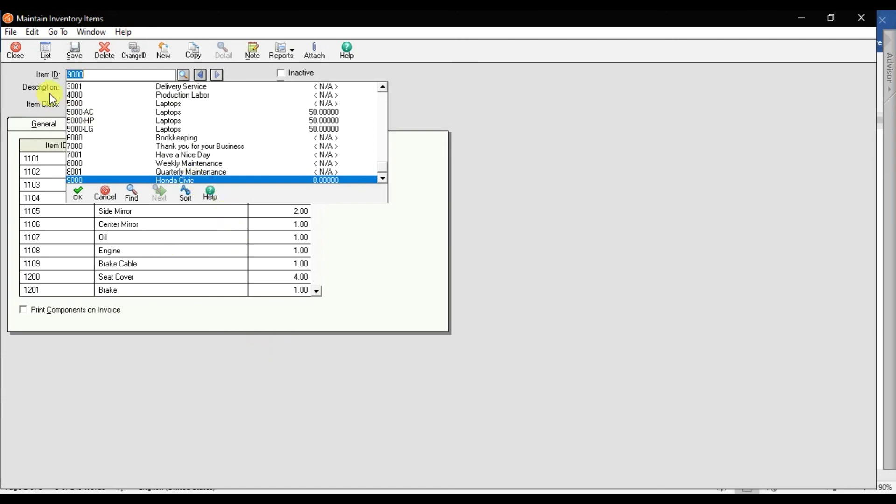
left_click(15, 53)
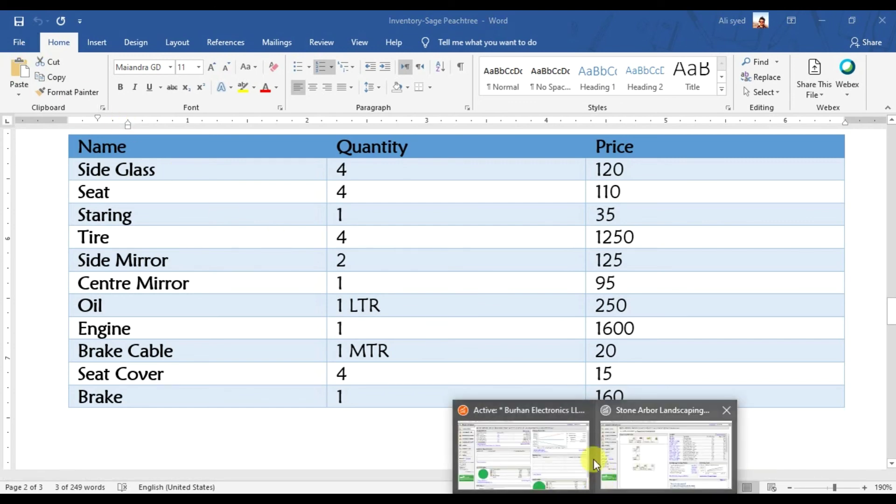
Open the Inventory Unit Activity Report from Reports & Forms > Inventory.
left_click(592, 460)
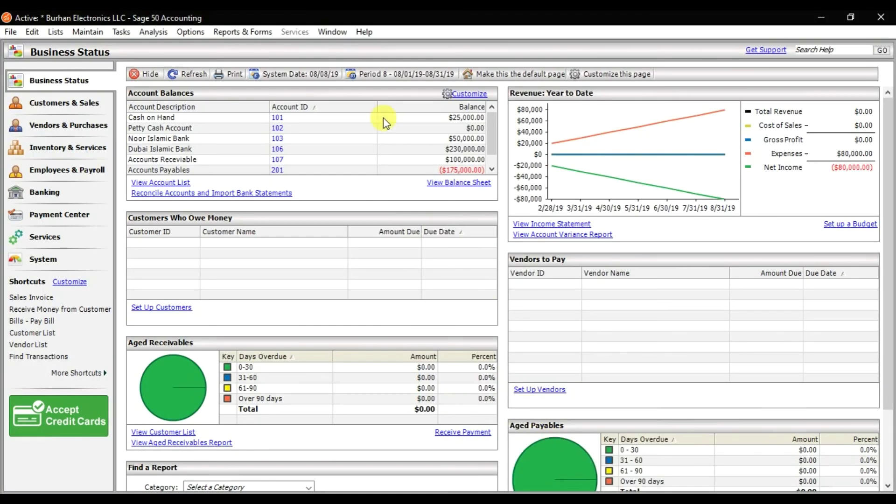
left_click(244, 36)
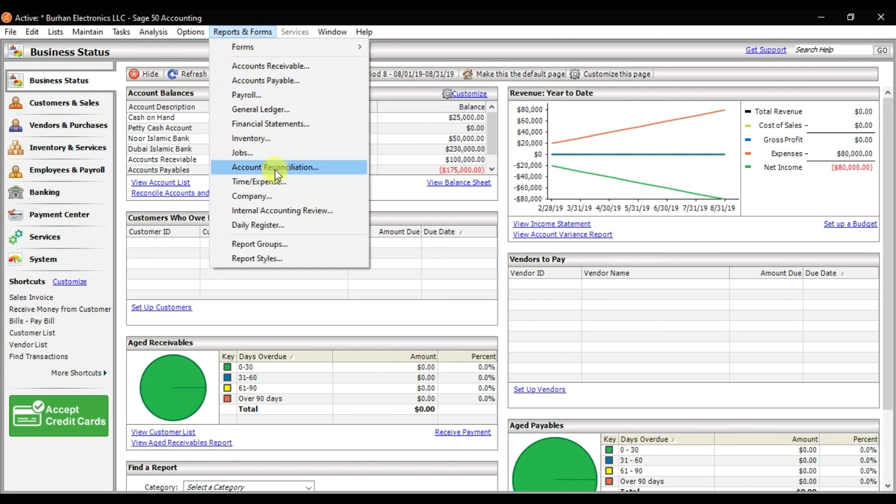
left_click(272, 139)
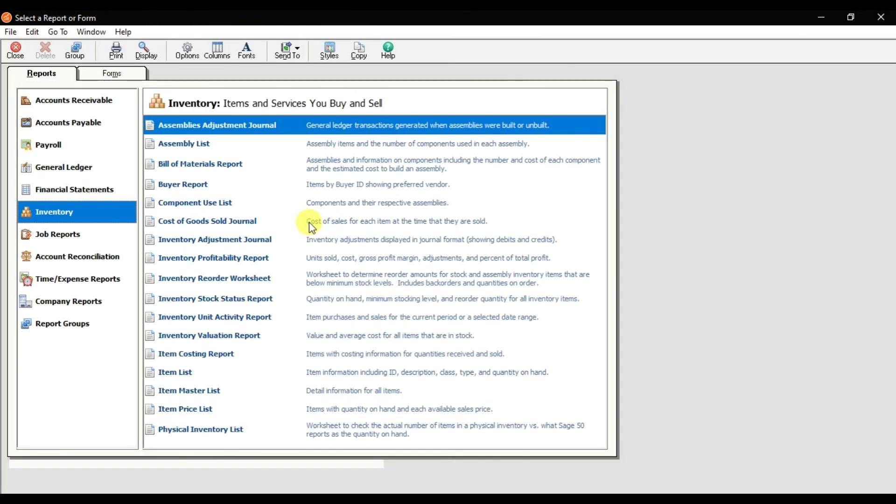
double_click(249, 322)
Scroll to the end of the Inventory Unit Activity Report to locate 9000 Honda Civic Assembly.
scroll(474, 240, "down", 10)
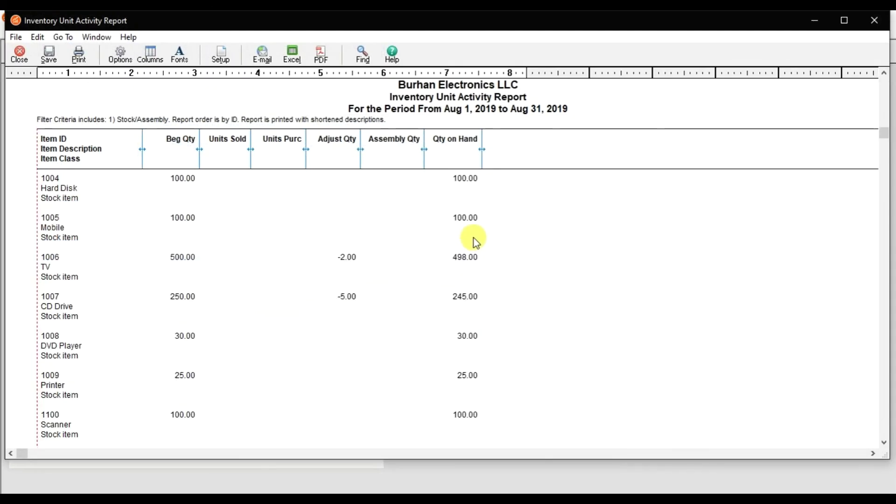
scroll(474, 240, "down", 15)
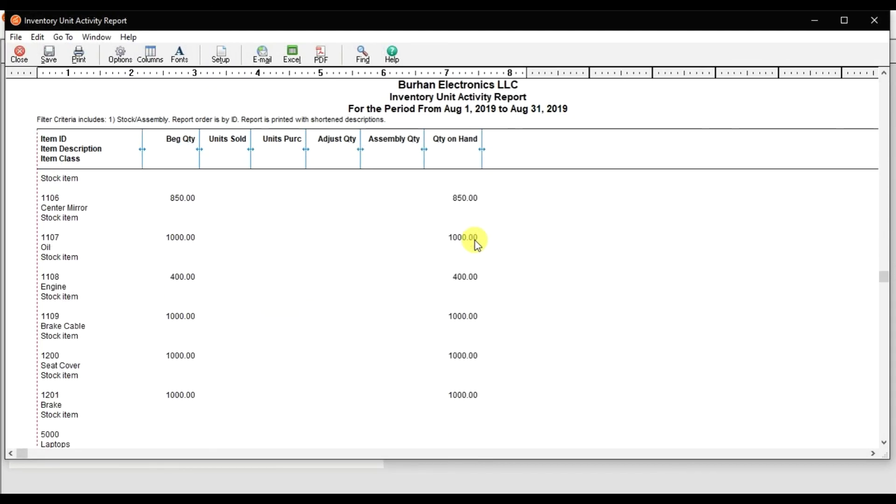
scroll(458, 226, "down", 6)
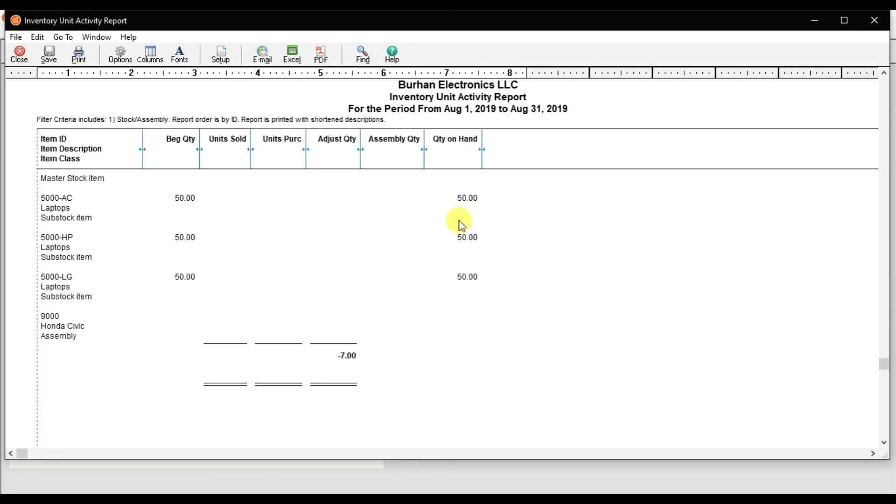